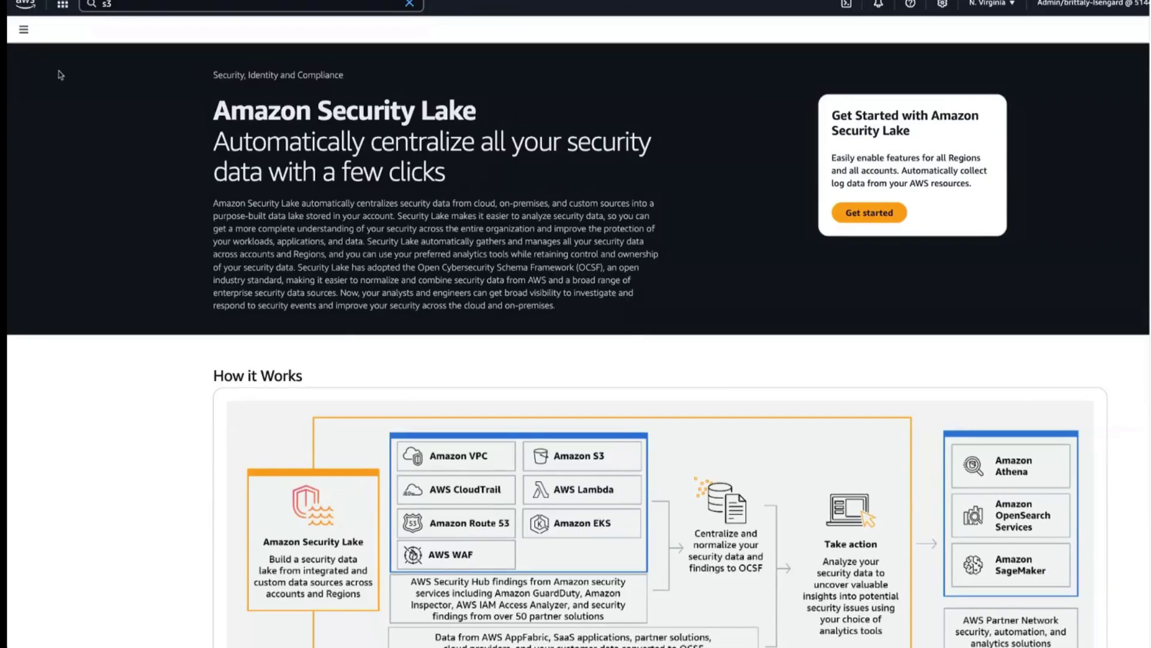
Open the Security Lake sources and review the EKS Audit Logs configuration and its Regions list, leaving without changes
{"action": "left_click", "coordinate": [24, 30]}
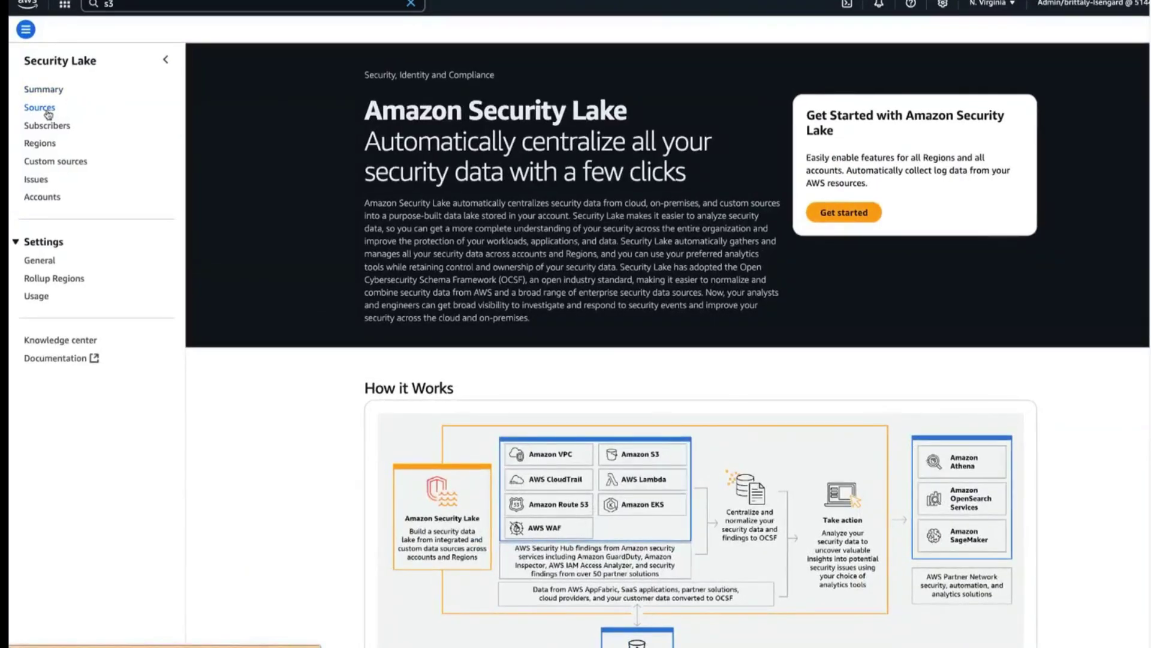
{"action": "left_click", "coordinate": [48, 112]}
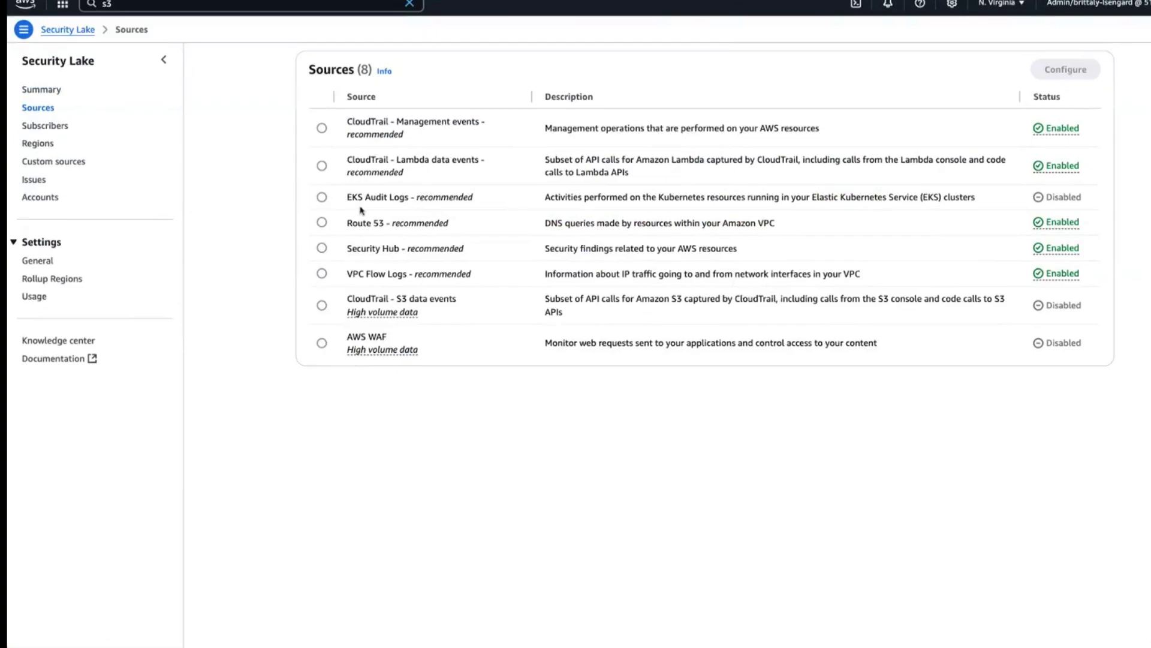
{"action": "left_click", "coordinate": [322, 197]}
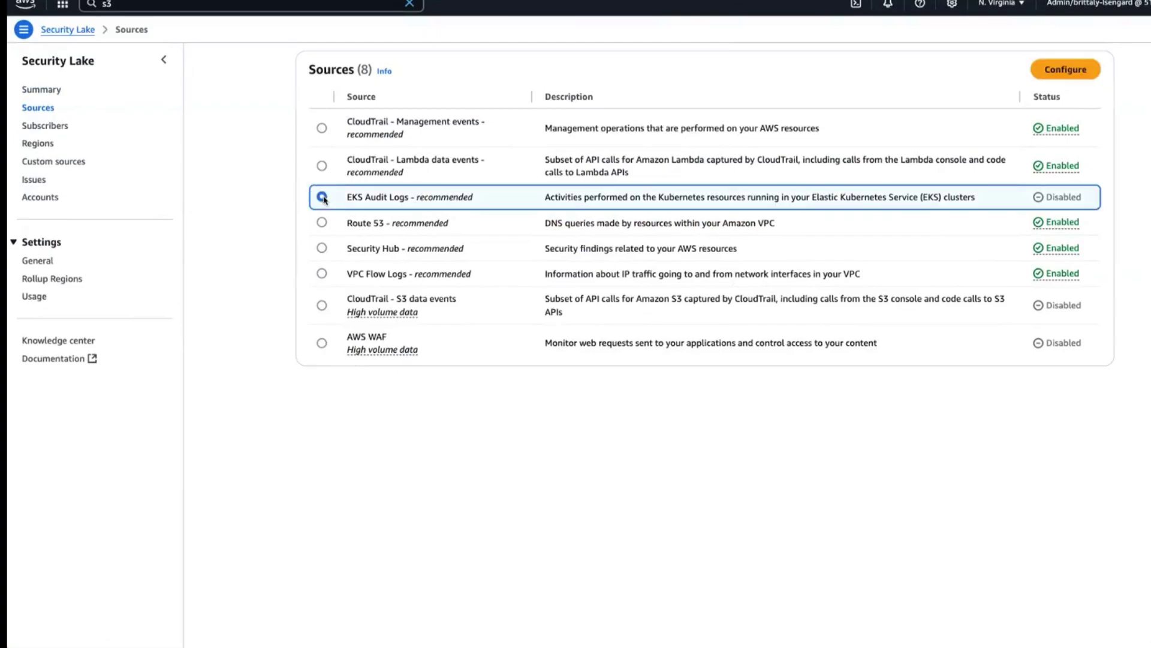
{"action": "left_click", "coordinate": [1072, 74]}
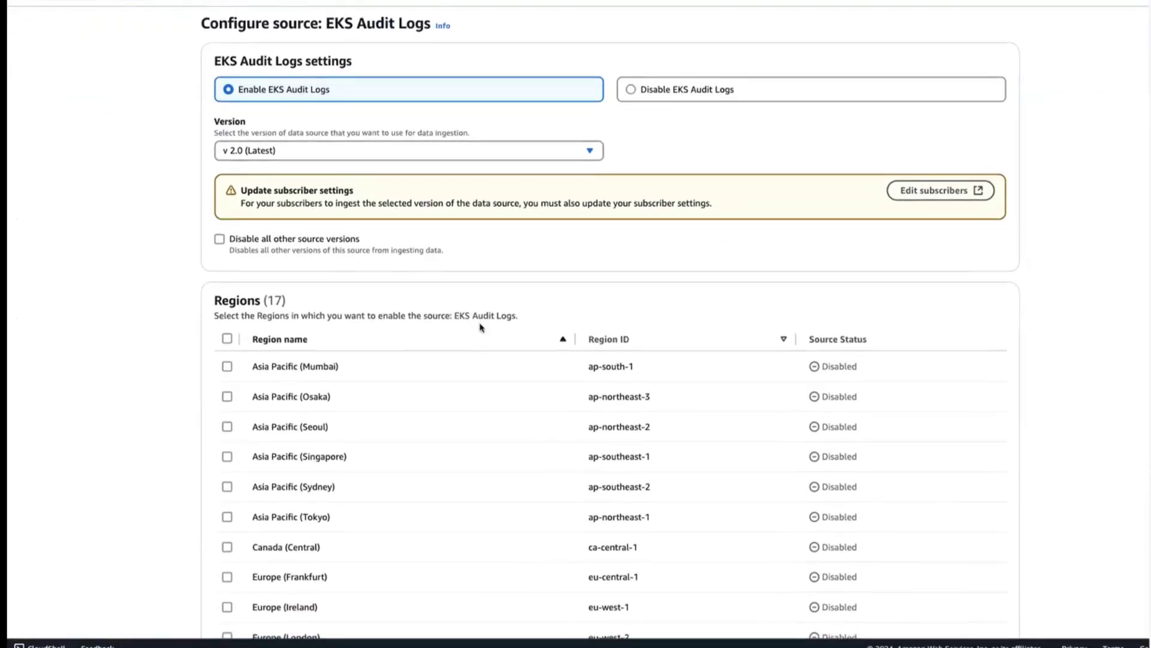
{"action": "scroll", "coordinate": [483, 327], "scroll_direction": "down", "scroll_amount": 1}
{"action": "scroll", "coordinate": [483, 326], "scroll_direction": "down", "scroll_amount": 5}
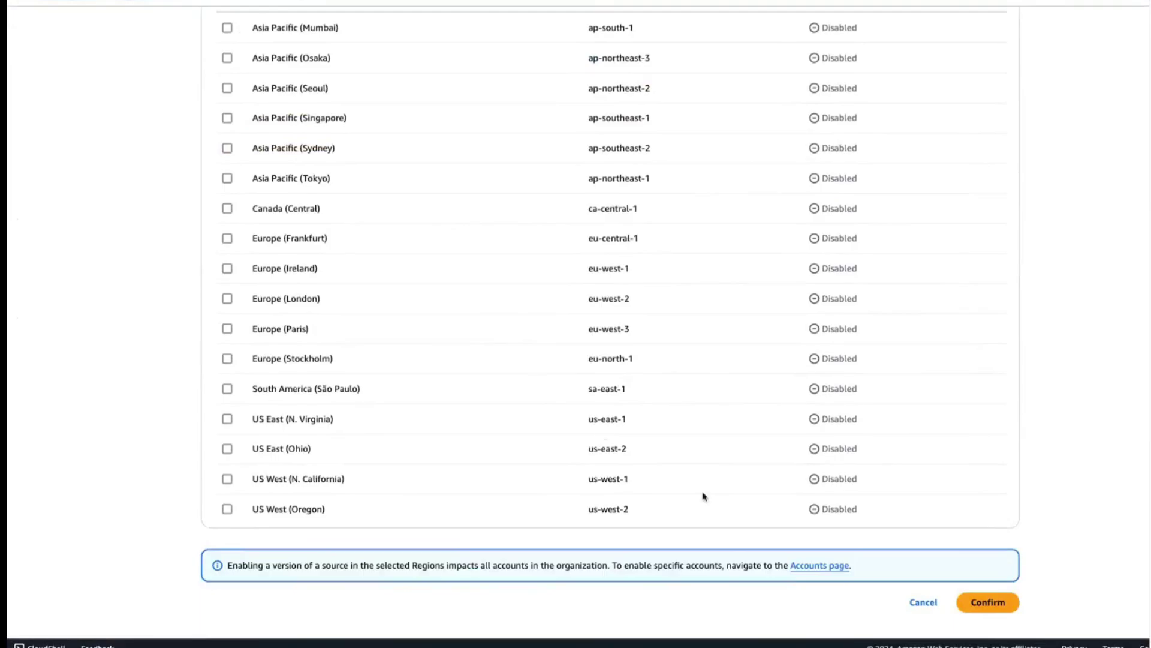
{"action": "left_click", "coordinate": [912, 601]}
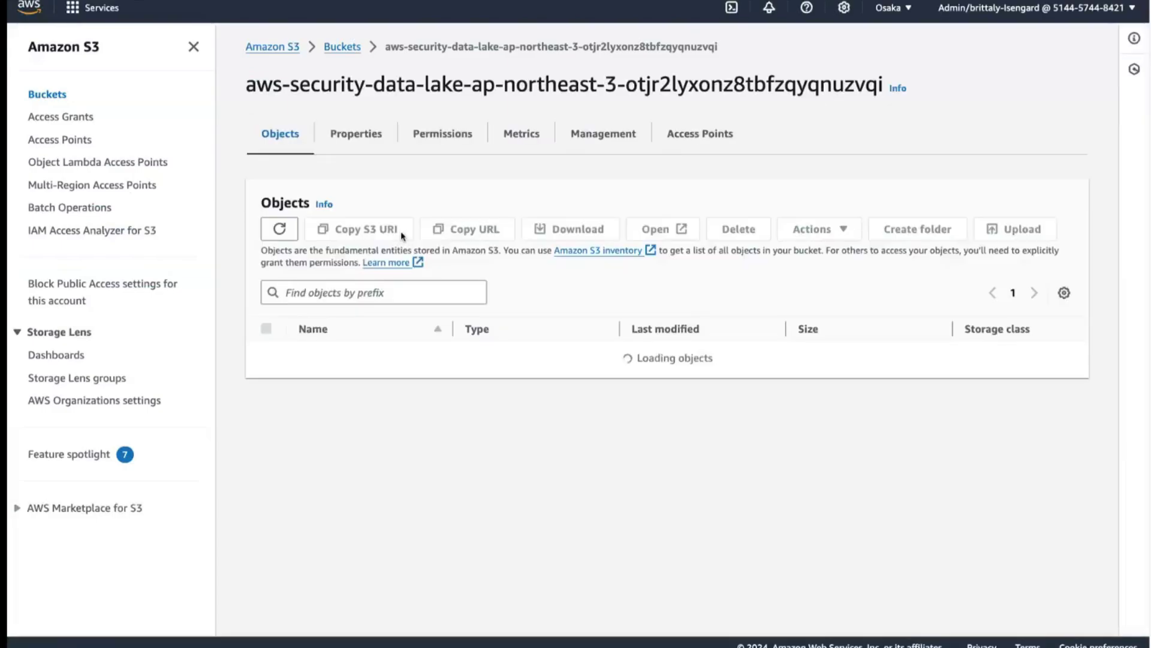
In the ap-northeast-3 Security Lake bucket in S3, browse into the aws/ folder and its EKS_AUDIT/ subfolder
{"action": "left_click", "coordinate": [328, 355]}
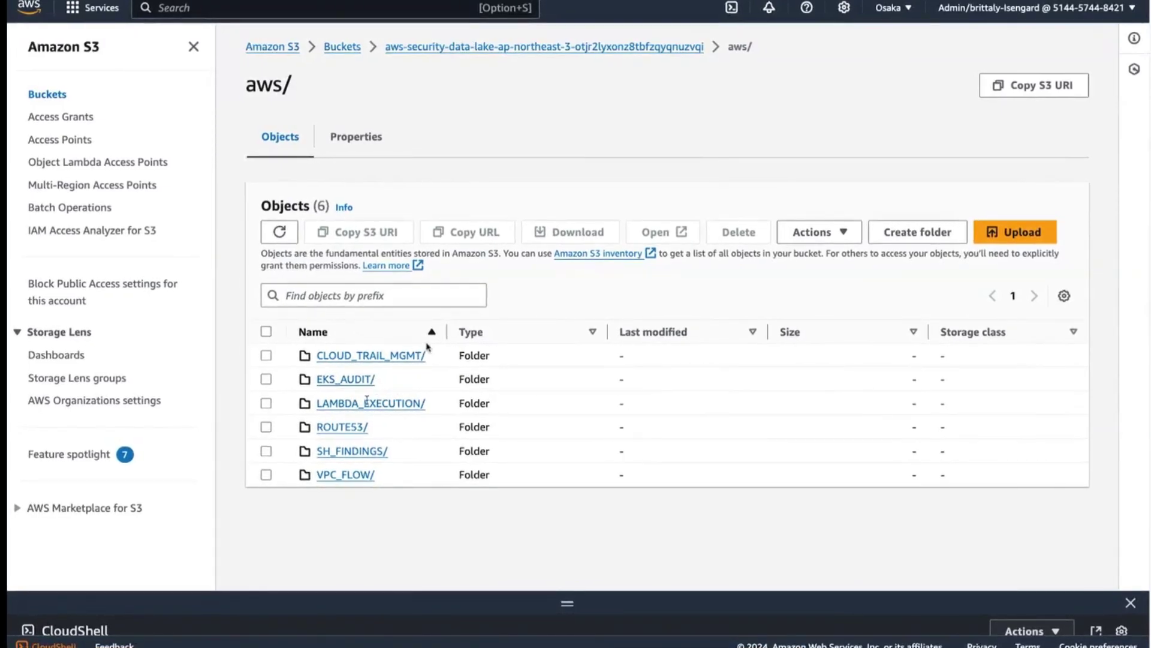
{"action": "left_click", "coordinate": [335, 380]}
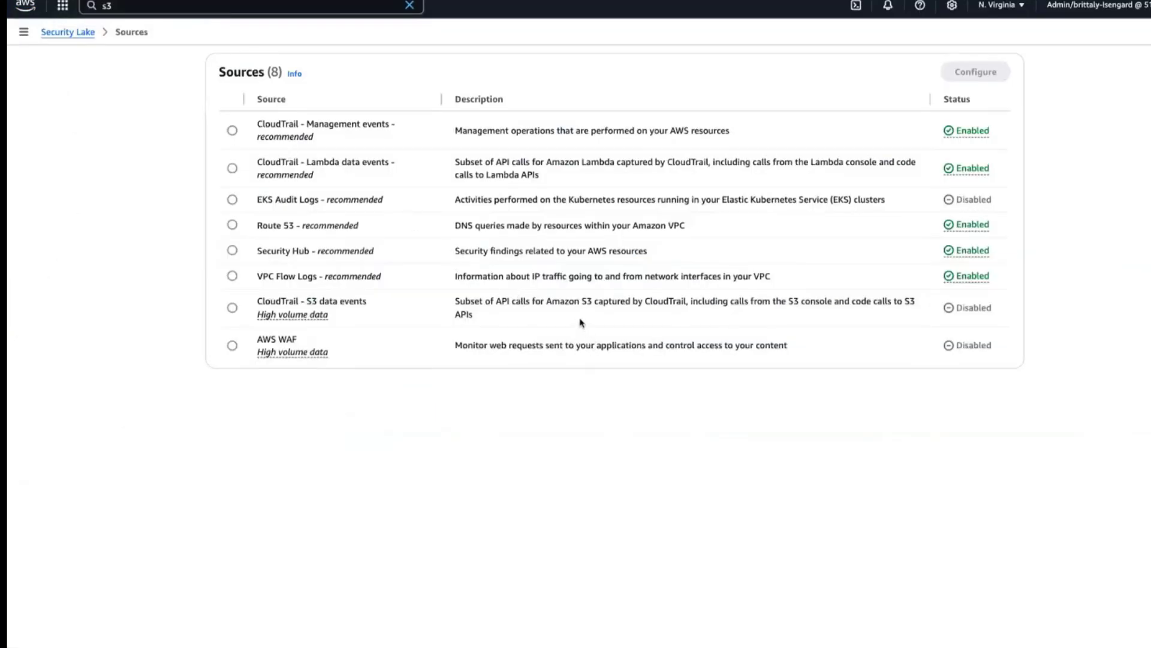
Open a new subscriber form in Security Lake and review the S3 and Lake Formation data access methods
{"action": "left_click", "coordinate": [24, 33]}
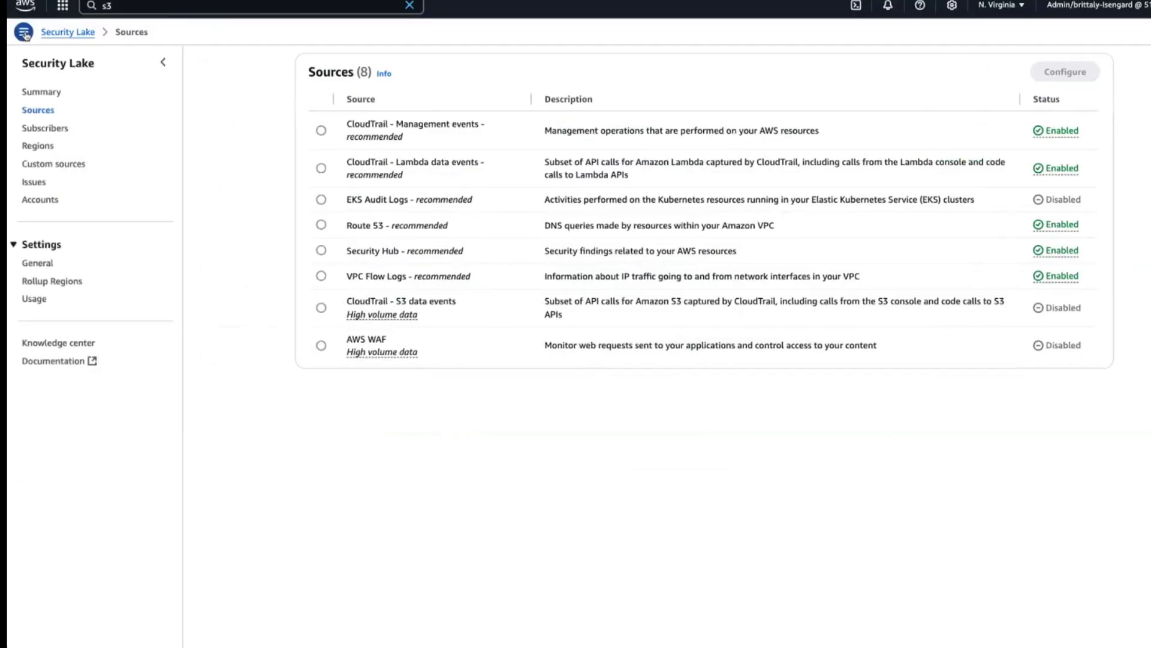
{"action": "left_click", "coordinate": [58, 133]}
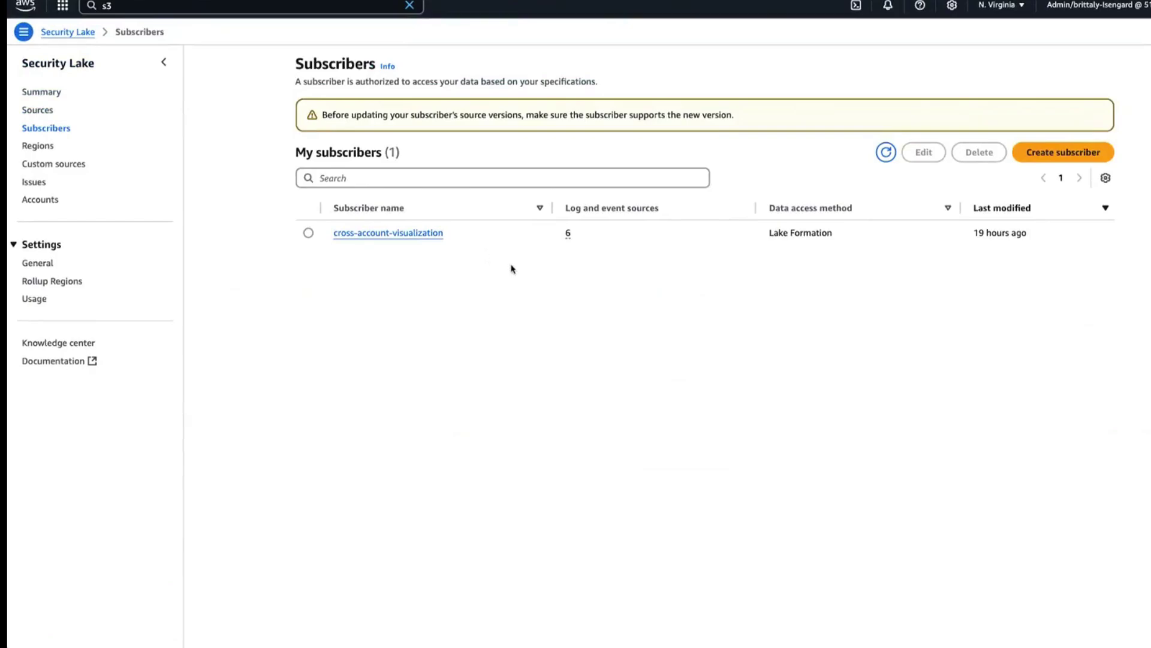
{"action": "left_click", "coordinate": [1081, 155]}
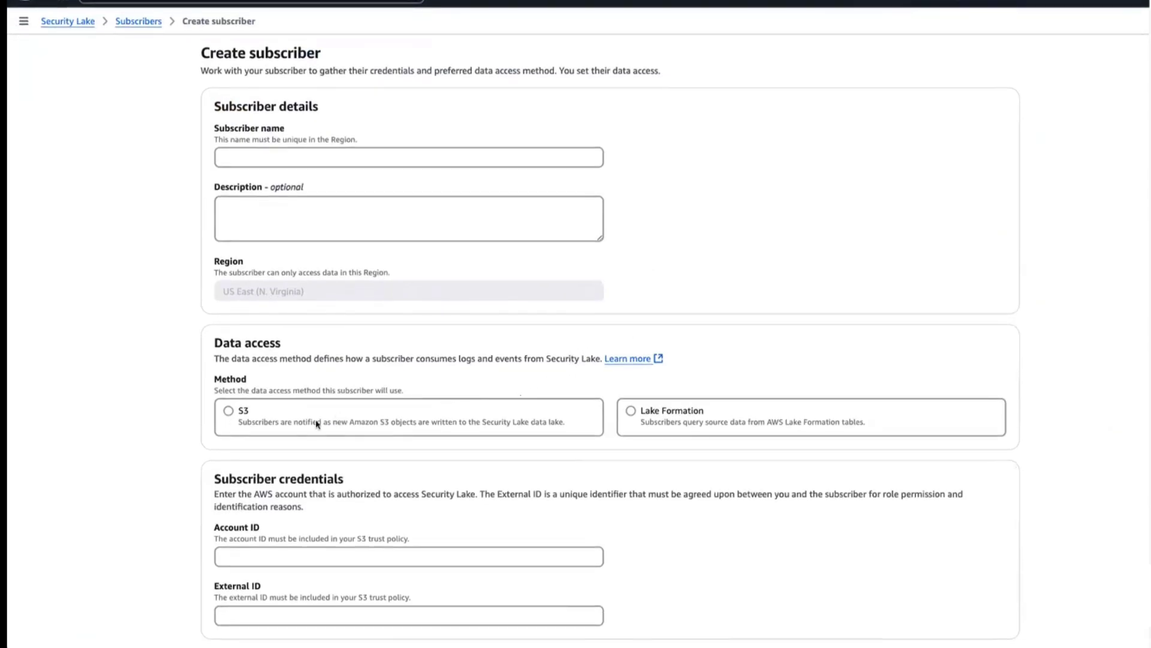
{"action": "left_click", "coordinate": [233, 414]}
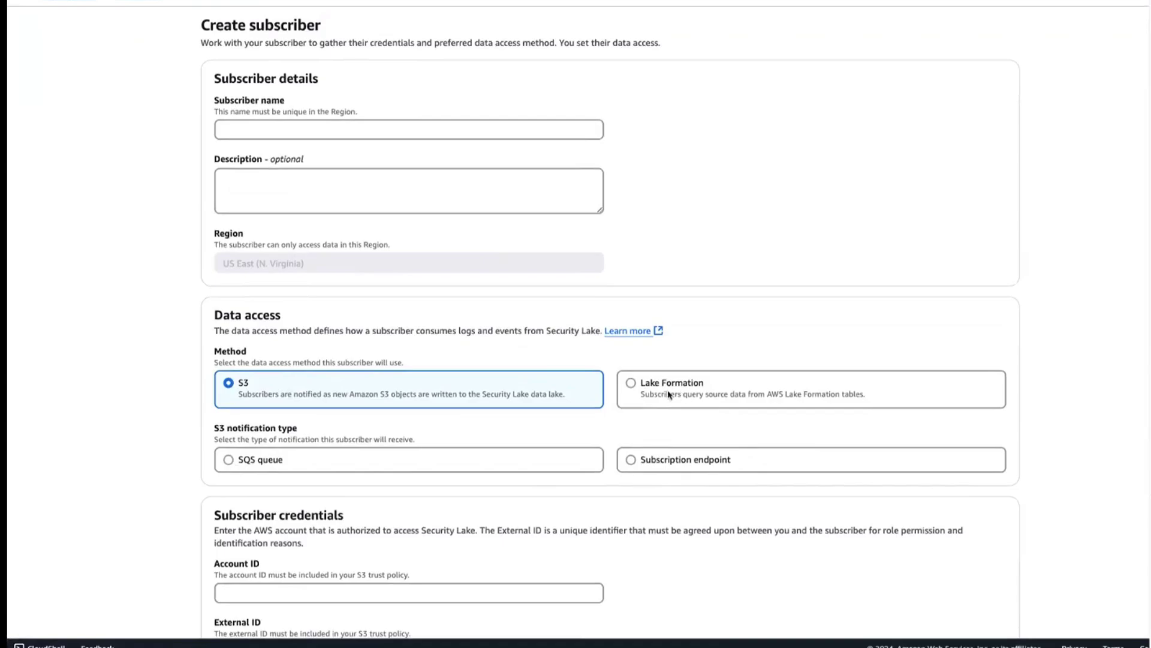
{"action": "left_click", "coordinate": [633, 383]}
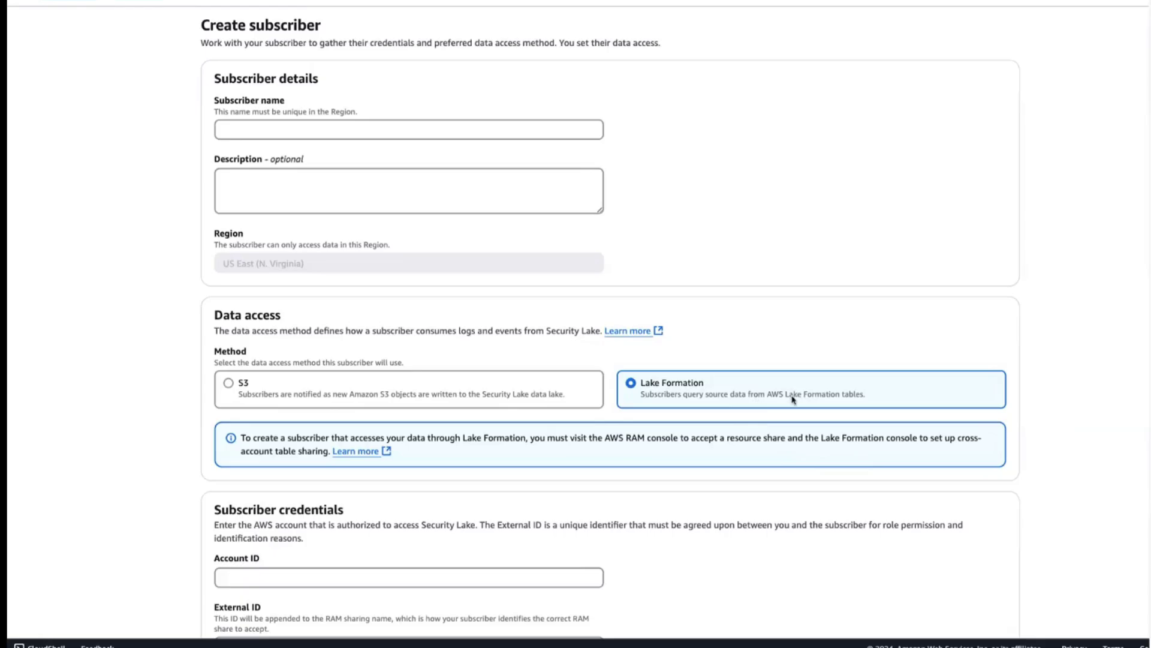
{"action": "scroll", "coordinate": [790, 402], "scroll_direction": "down", "scroll_amount": 2}
{"action": "scroll", "coordinate": [790, 402], "scroll_direction": "down", "scroll_amount": 3}
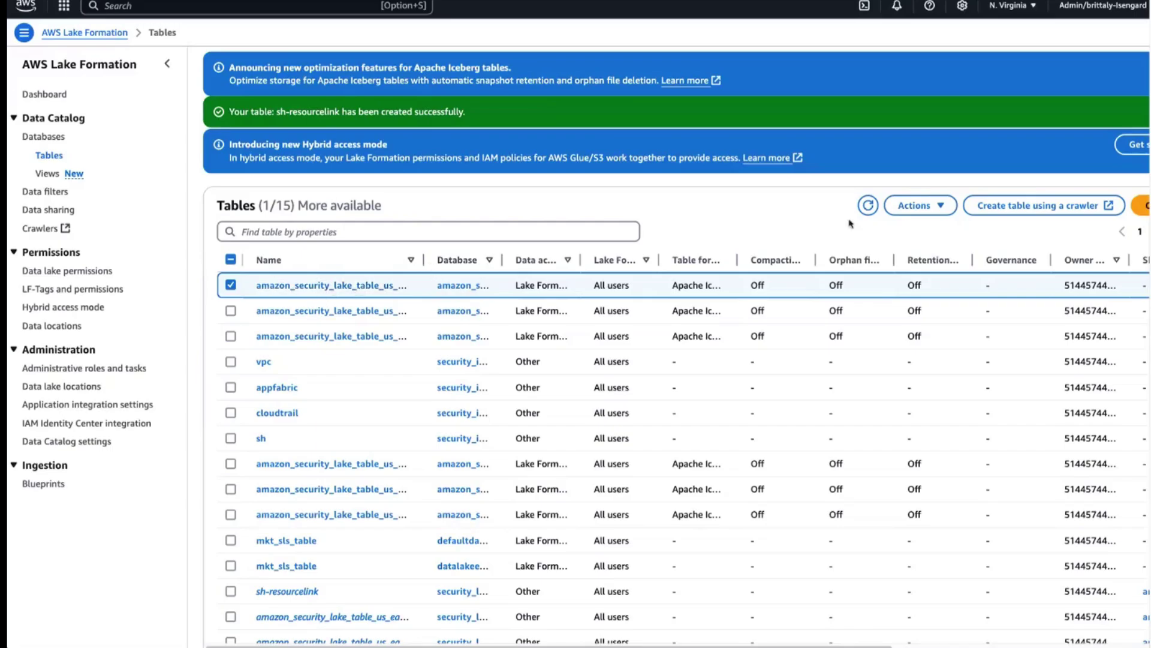
{"action": "left_click", "coordinate": [924, 207]}
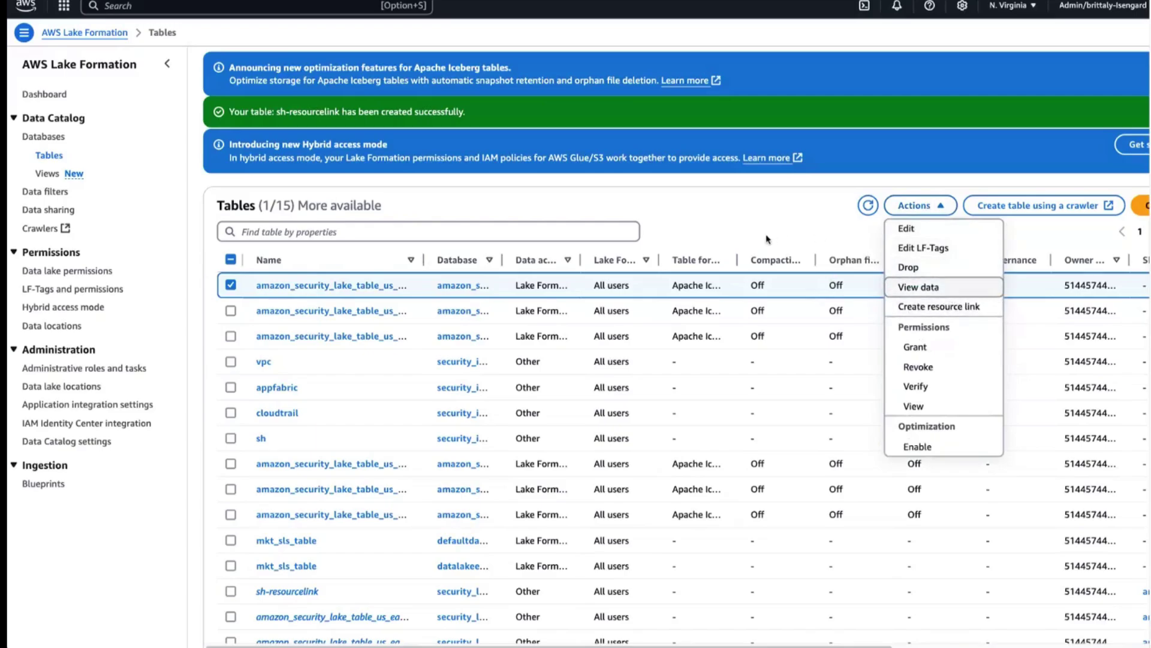
{"action": "left_click", "coordinate": [672, 258]}
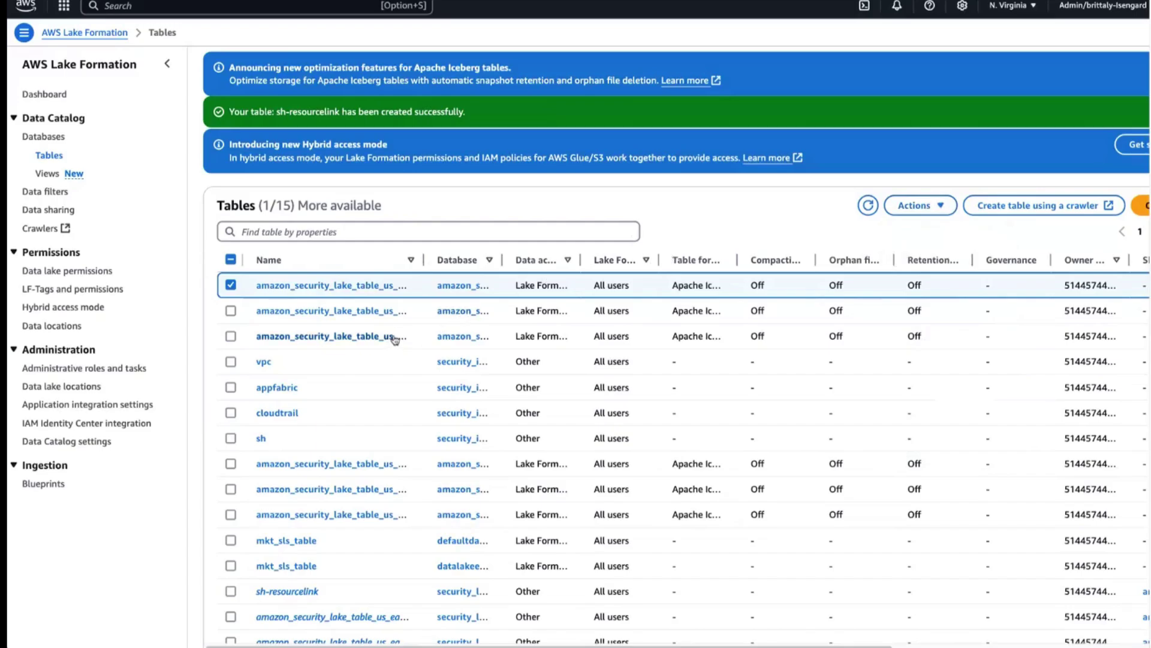
{"action": "left_click", "coordinate": [941, 213]}
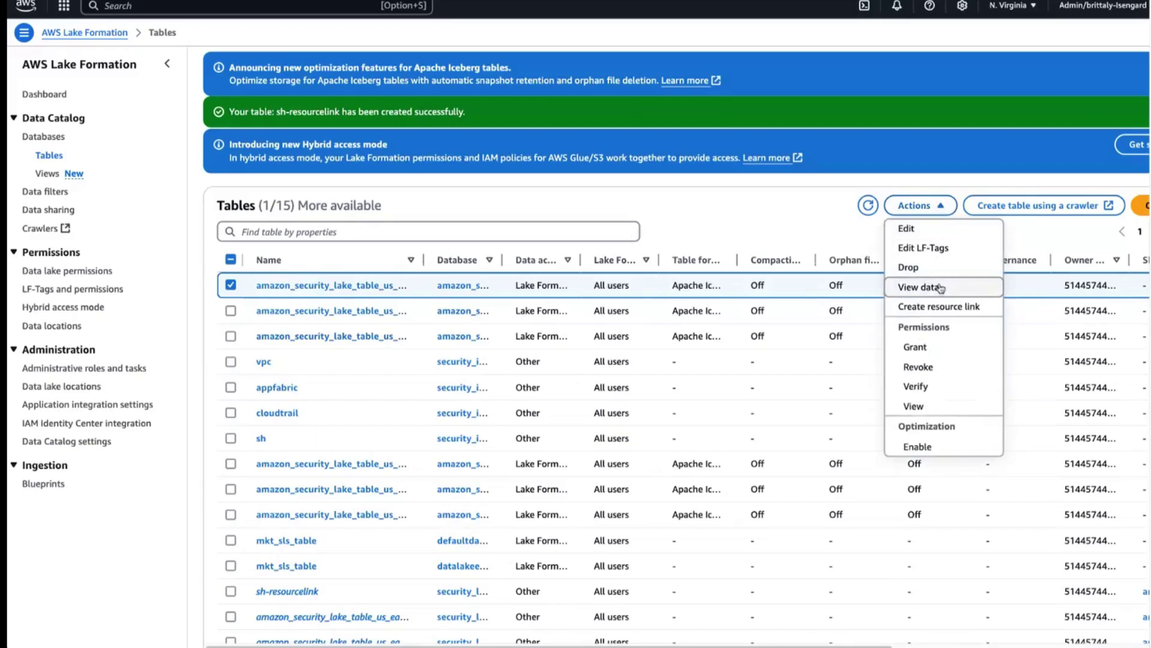
{"action": "left_click", "coordinate": [832, 232]}
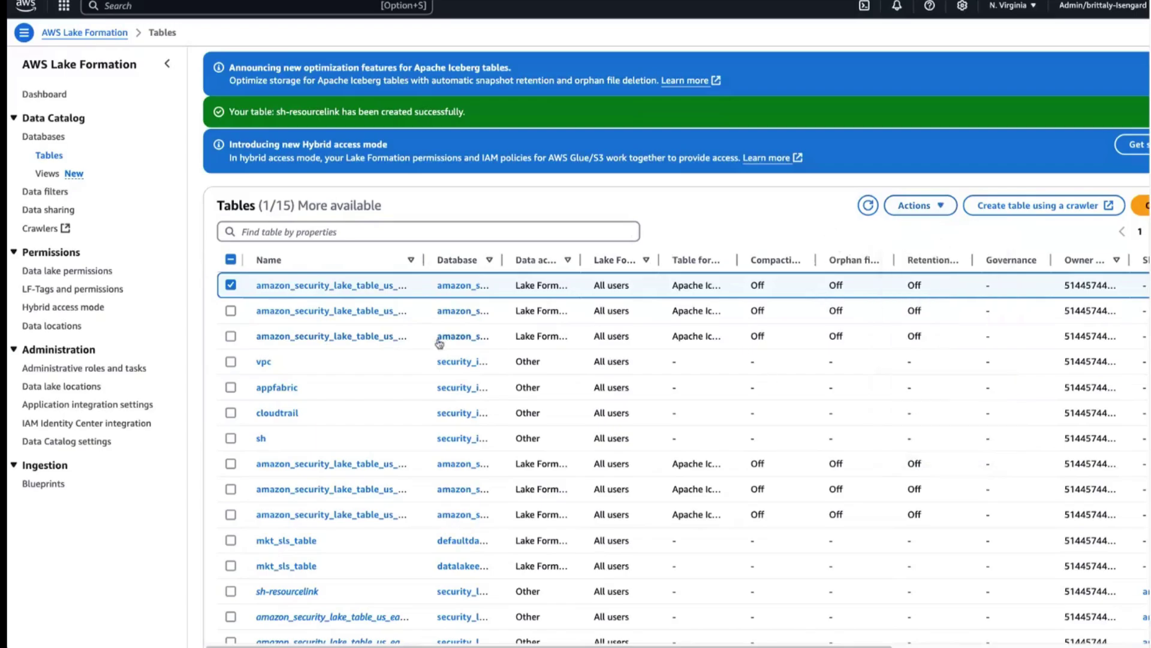
Widen the table name column in Lake Formation and preview the selected CloudTrail management table's data in Athena
{"action": "left_click_drag", "start_coordinate": [424, 257], "coordinate": [526, 257]}
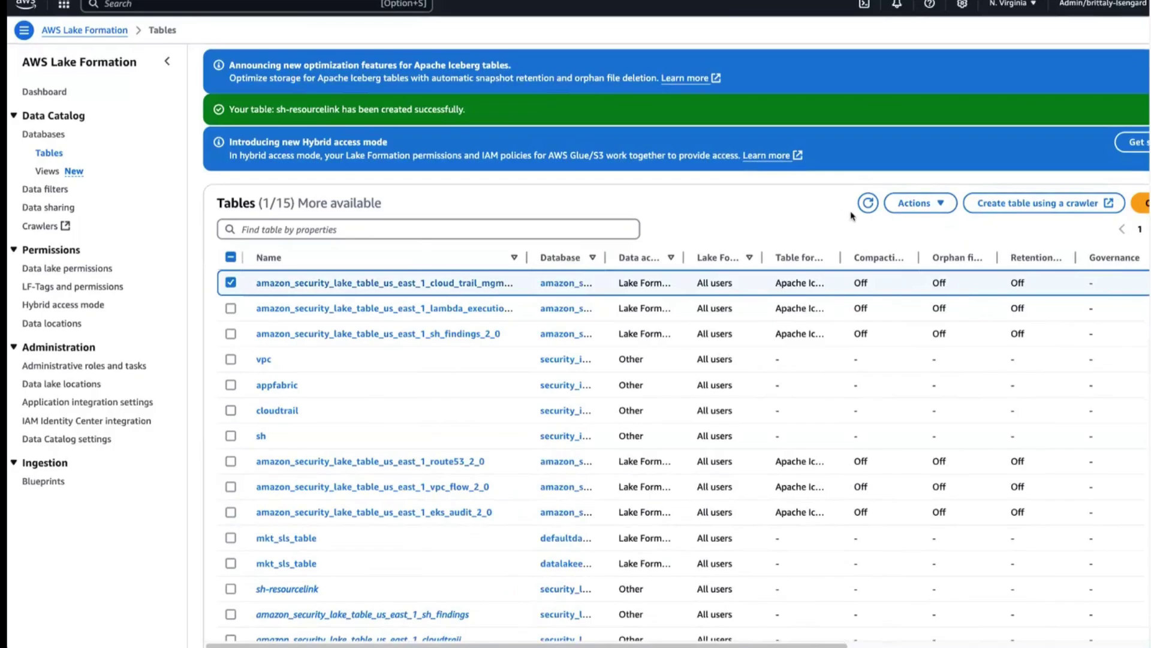
{"action": "left_click", "coordinate": [931, 207]}
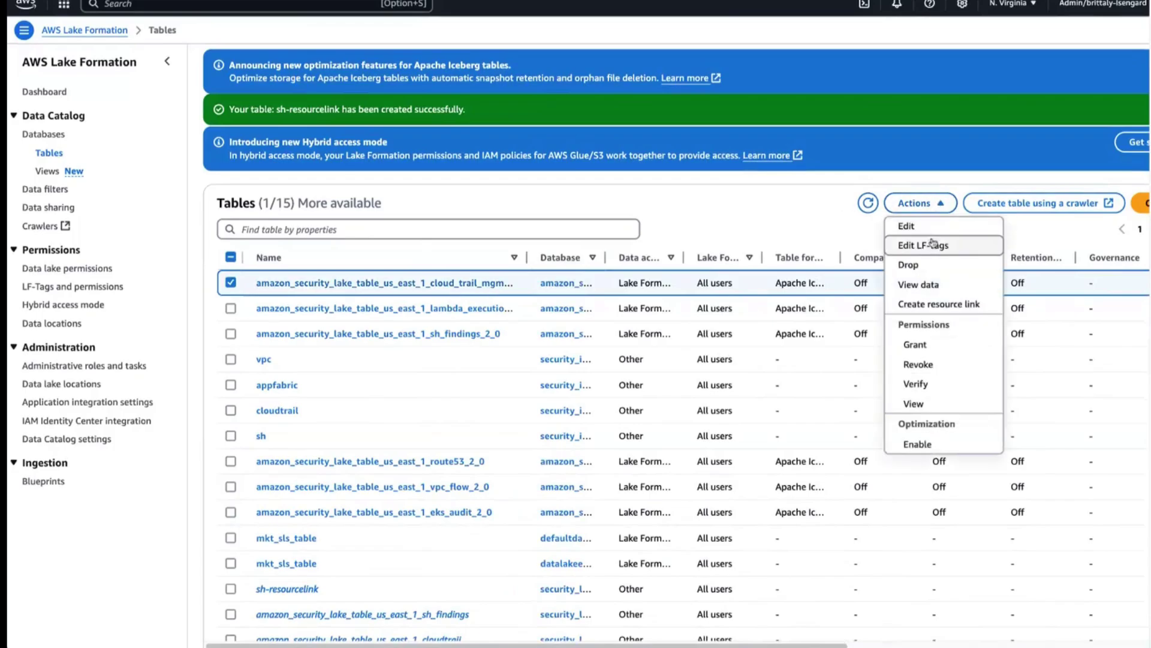
{"action": "left_click", "coordinate": [933, 285]}
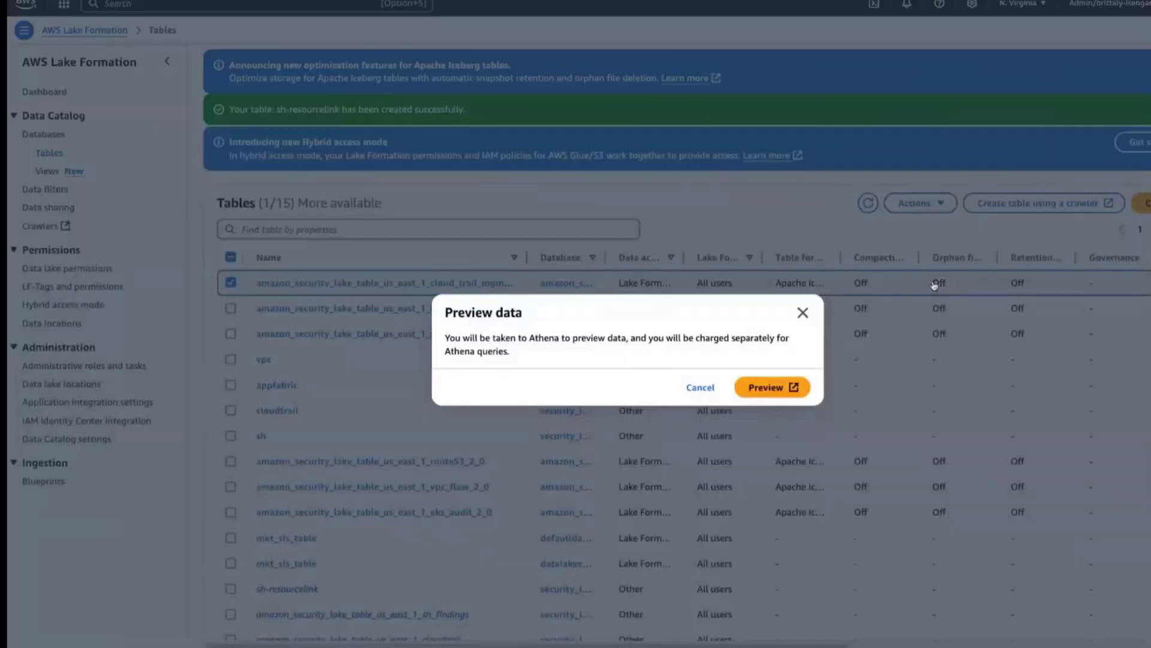
{"action": "left_click", "coordinate": [771, 387]}
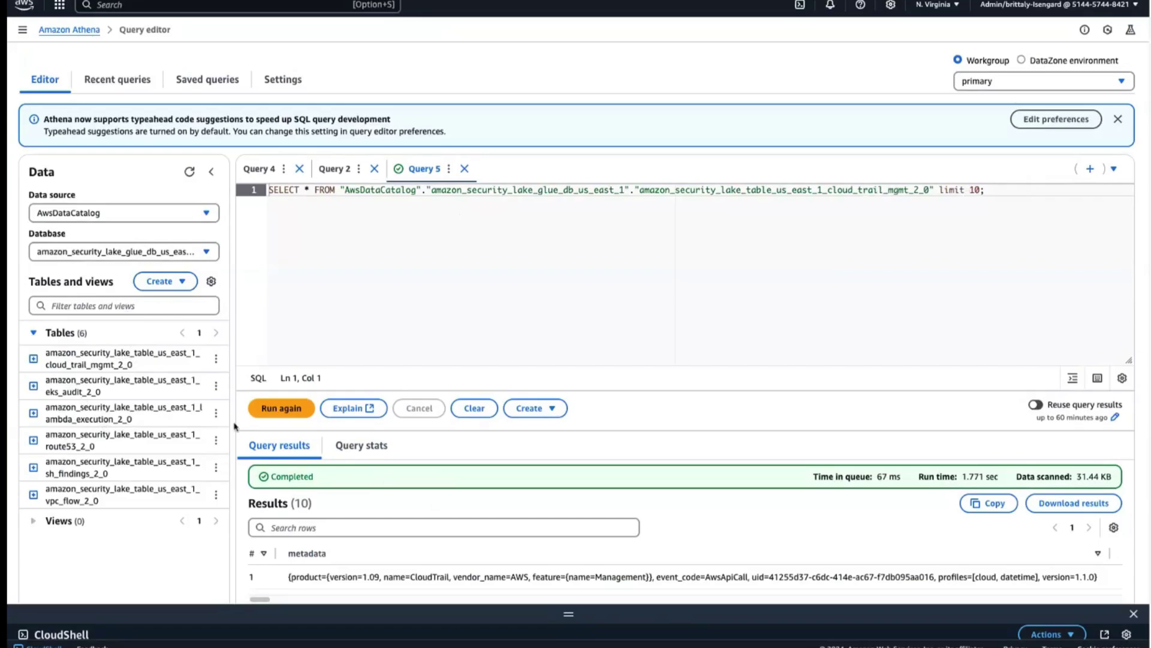
Run the 10-row CloudTrail management preview query again and look through the result rows
{"action": "left_click", "coordinate": [279, 408]}
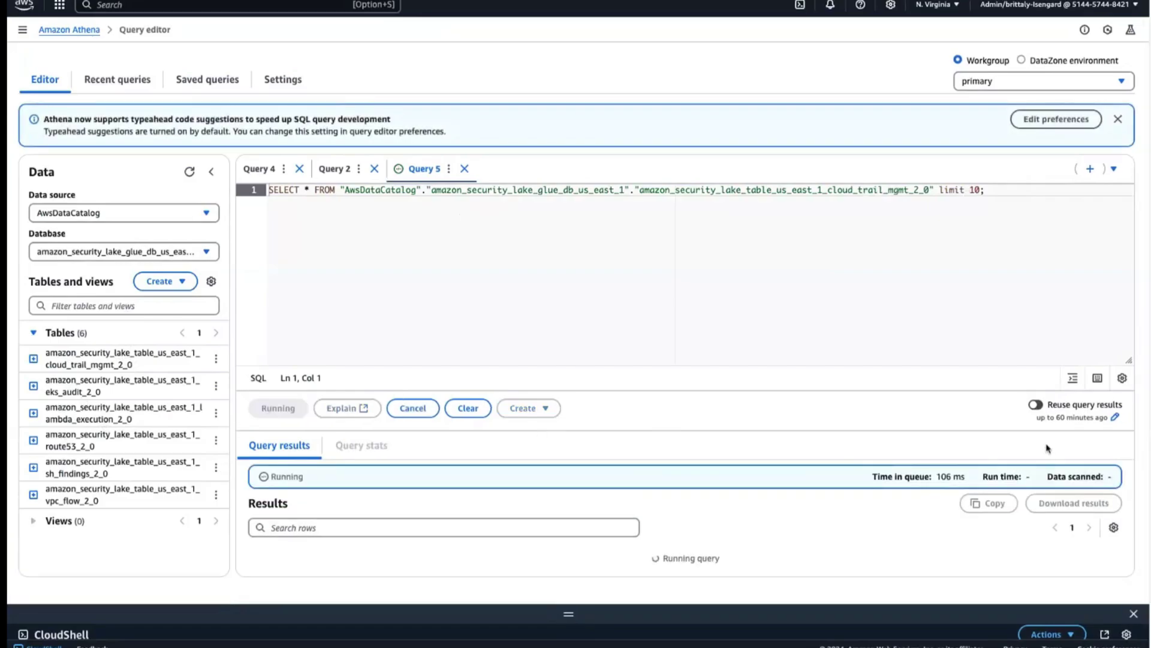
{"action": "scroll", "coordinate": [912, 442], "scroll_direction": "down", "scroll_amount": 5}
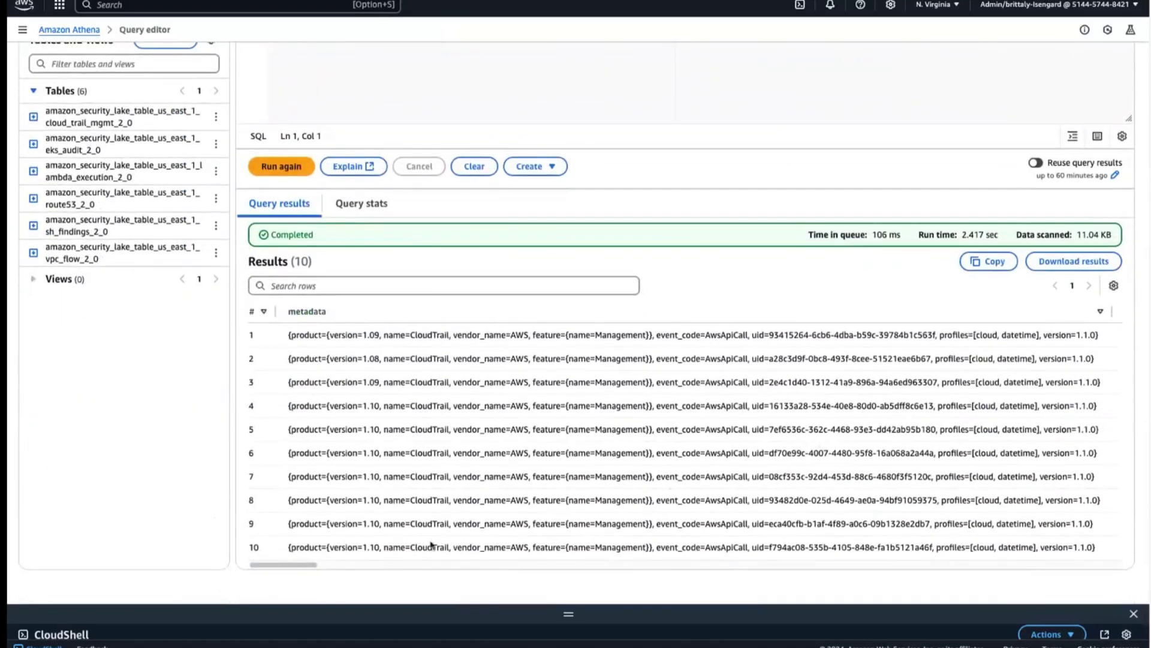
{"action": "left_click_drag", "start_coordinate": [294, 565], "coordinate": [250, 542]}
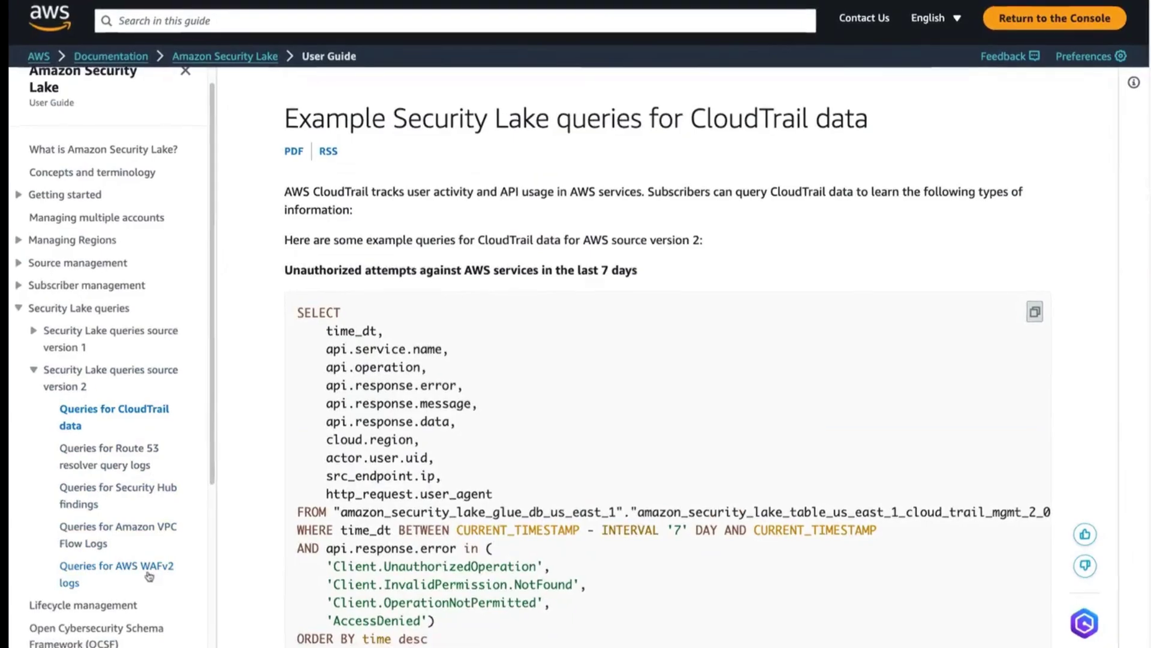
View the documentation's Security Lake example queries and paste the CloudTrail unauthorized-attempts query into a new Athena query
{"action": "left_click", "coordinate": [157, 575]}
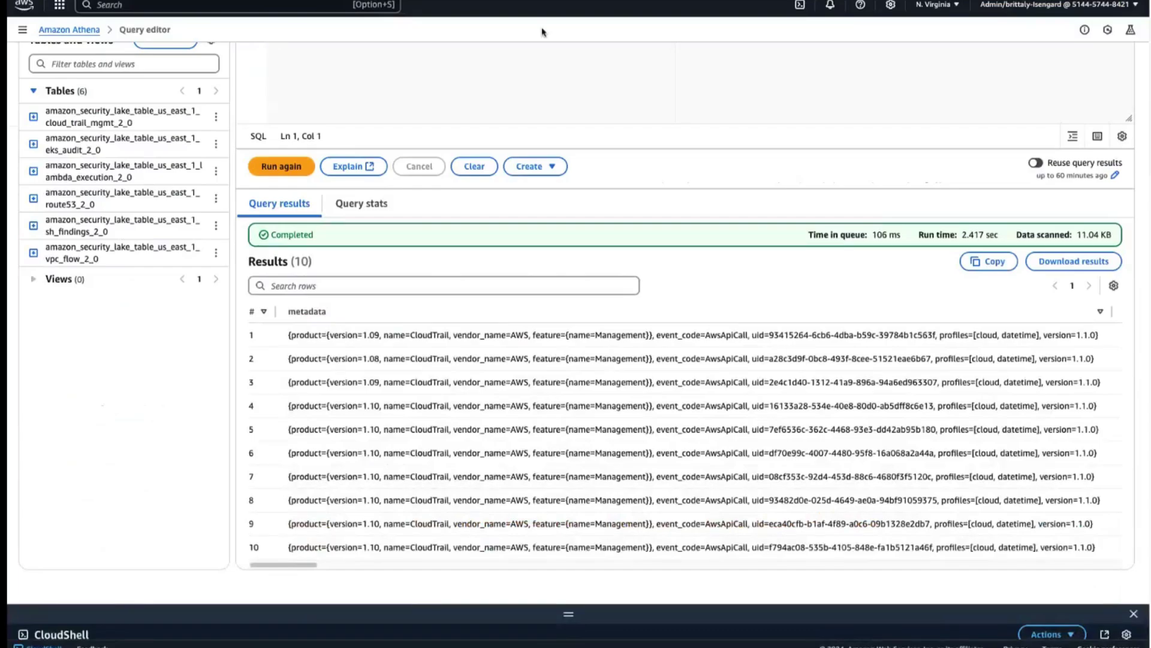
{"action": "scroll", "coordinate": [534, 102], "scroll_direction": "up", "scroll_amount": 4}
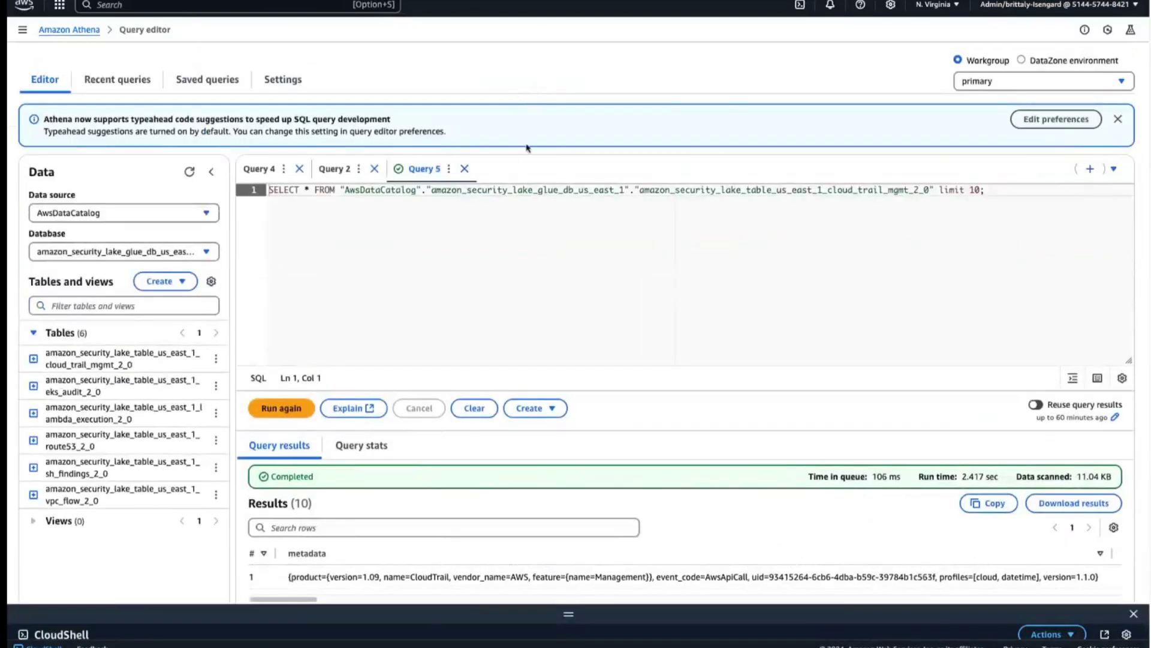
{"action": "left_click", "coordinate": [1090, 170]}
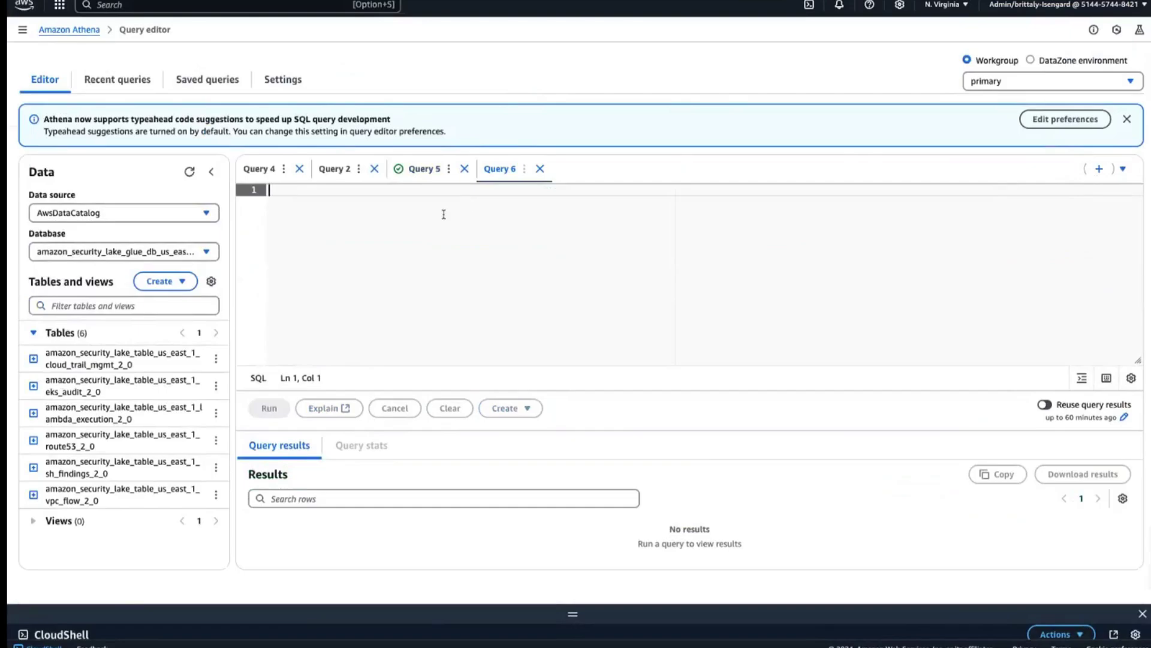
{"action": "key", "text": "super+v"}
{"action": "scroll", "coordinate": [461, 214], "scroll_direction": "up", "scroll_amount": 1}
{"action": "scroll", "coordinate": [461, 213], "scroll_direction": "up", "scroll_amount": 2}
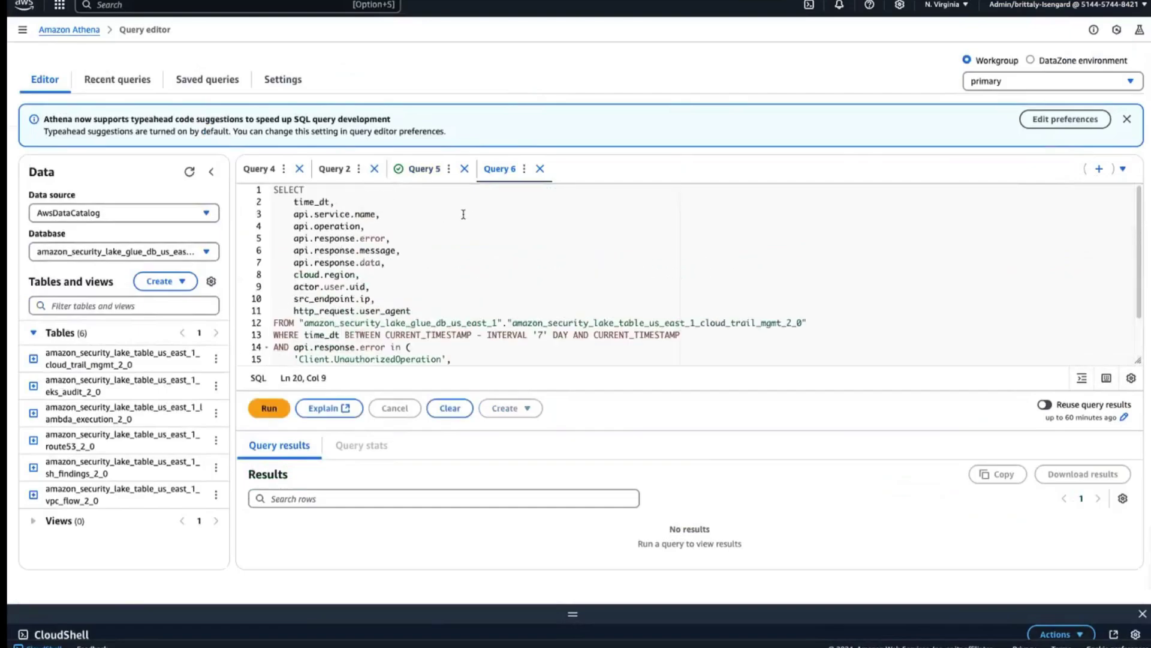
Check the pasted query for unauthorized attempts in the last 7 days, run it and examine the returned rows
{"action": "scroll", "coordinate": [470, 222], "scroll_direction": "down", "scroll_amount": 1}
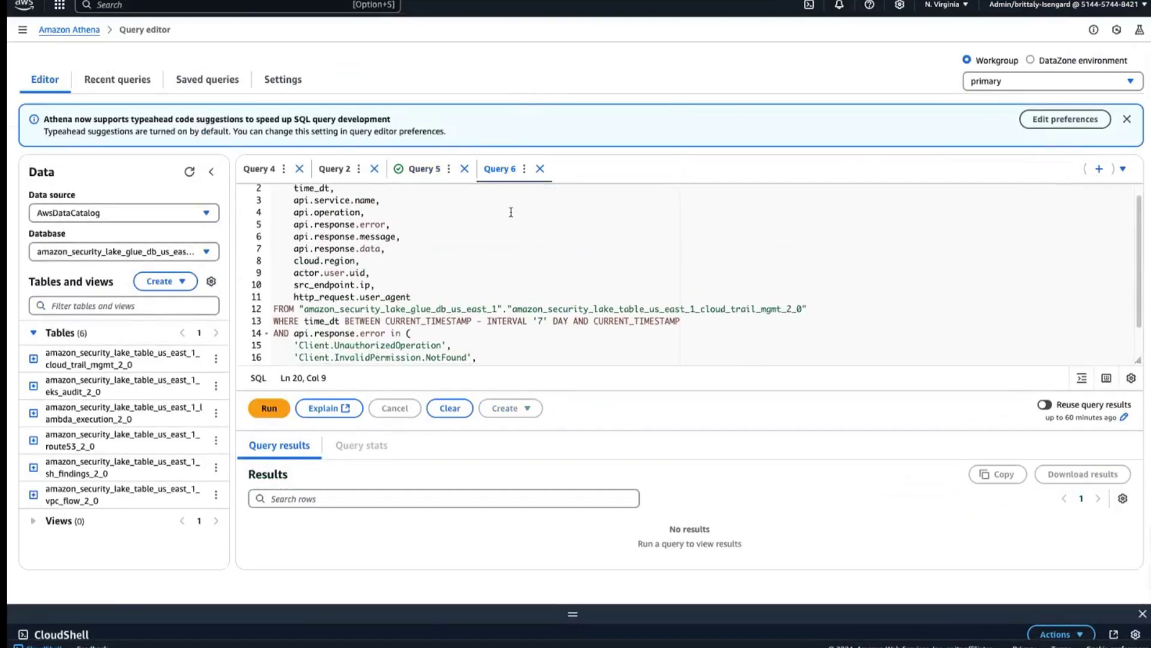
{"action": "scroll", "coordinate": [512, 213], "scroll_direction": "down", "scroll_amount": 1}
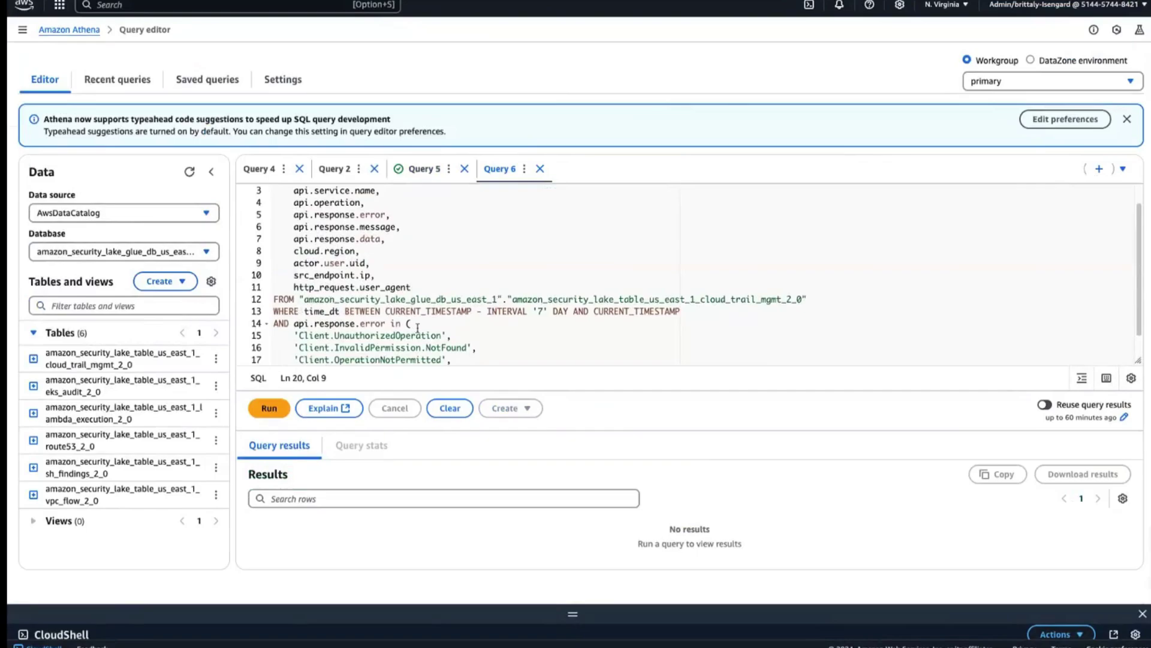
{"action": "scroll", "coordinate": [336, 354], "scroll_direction": "down", "scroll_amount": 1}
{"action": "left_click", "coordinate": [270, 408]}
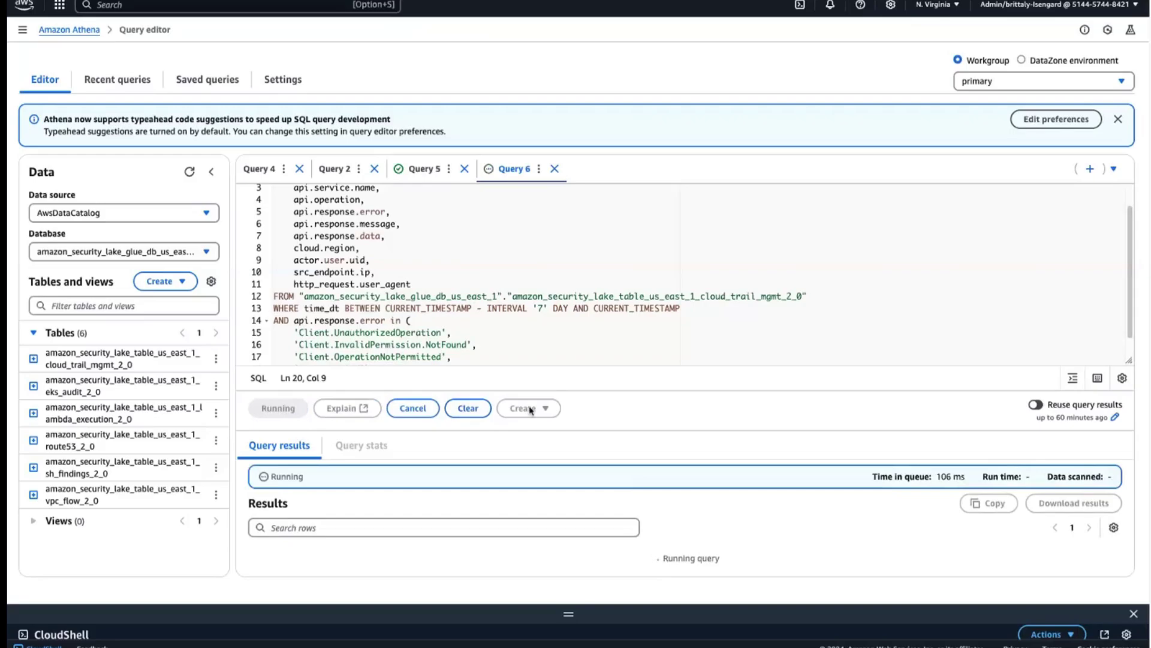
{"action": "scroll", "coordinate": [539, 448], "scroll_direction": "down", "scroll_amount": 1}
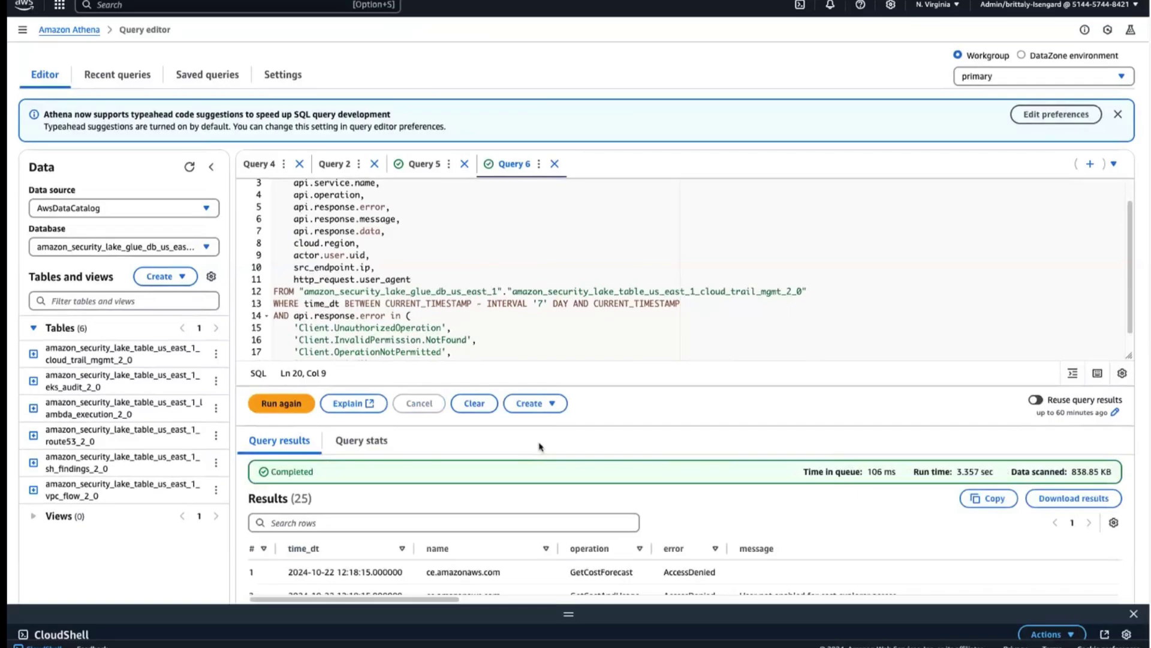
{"action": "scroll", "coordinate": [539, 447], "scroll_direction": "down", "scroll_amount": 4}
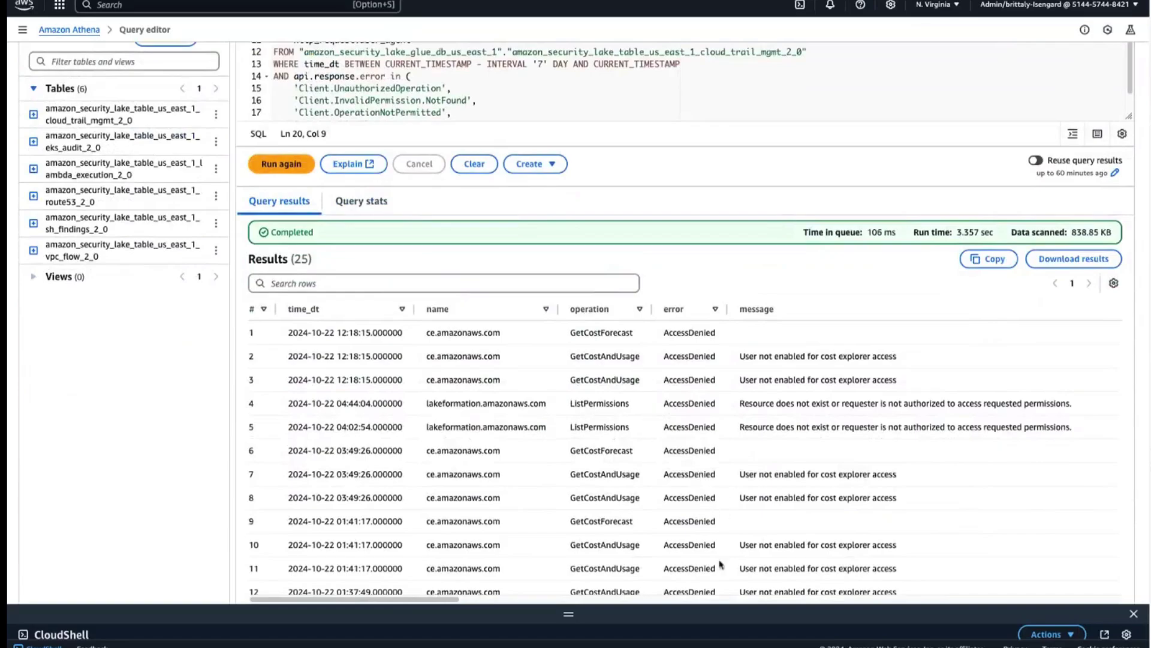
{"action": "left_click_drag", "start_coordinate": [444, 599], "coordinate": [401, 500]}
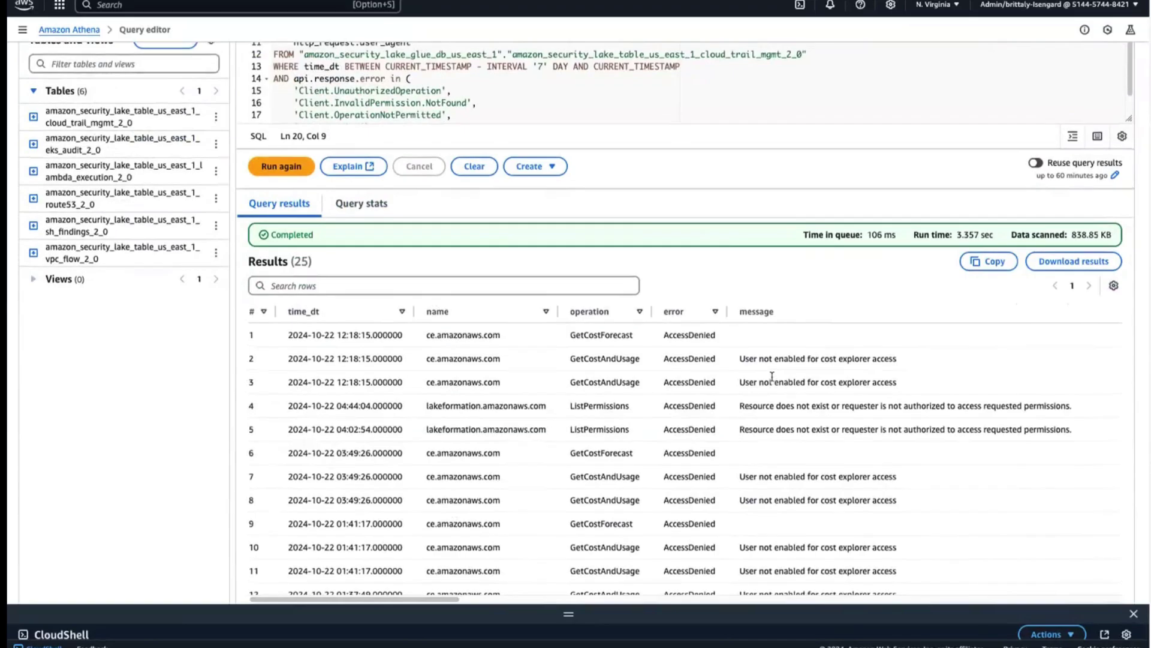
Switch to Lake Formation and start a new data lake permissions grant for SAML users and groups
{"action": "scroll", "coordinate": [772, 378], "scroll_direction": "up", "scroll_amount": 2}
{"action": "scroll", "coordinate": [773, 380], "scroll_direction": "up", "scroll_amount": 5}
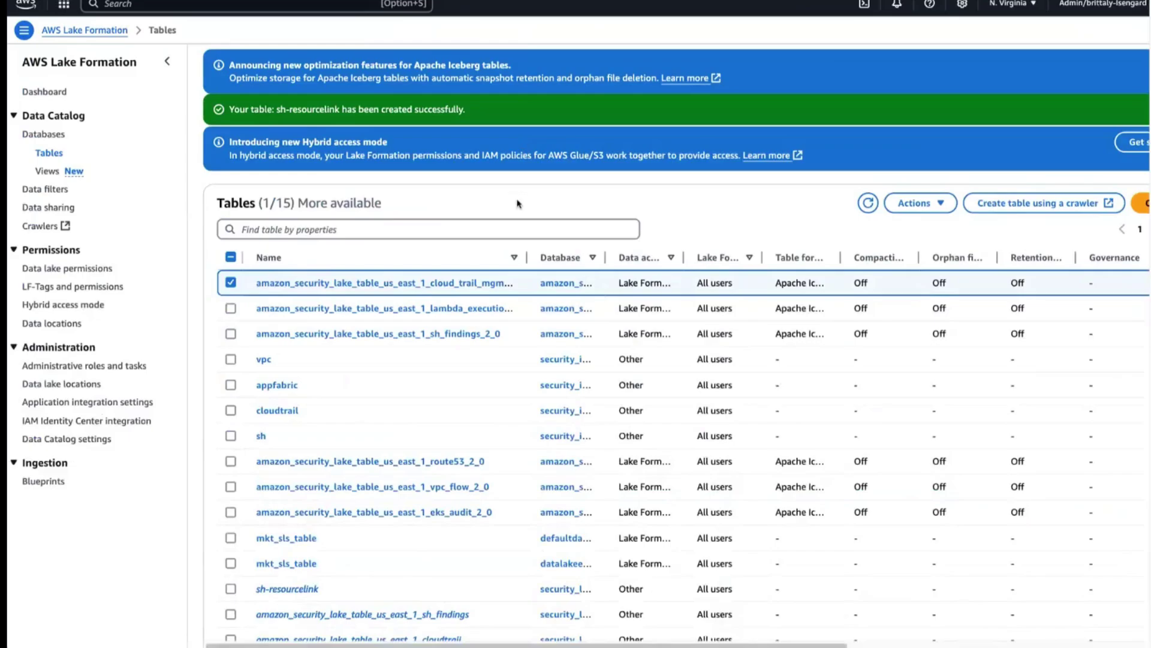
{"action": "left_click", "coordinate": [109, 269]}
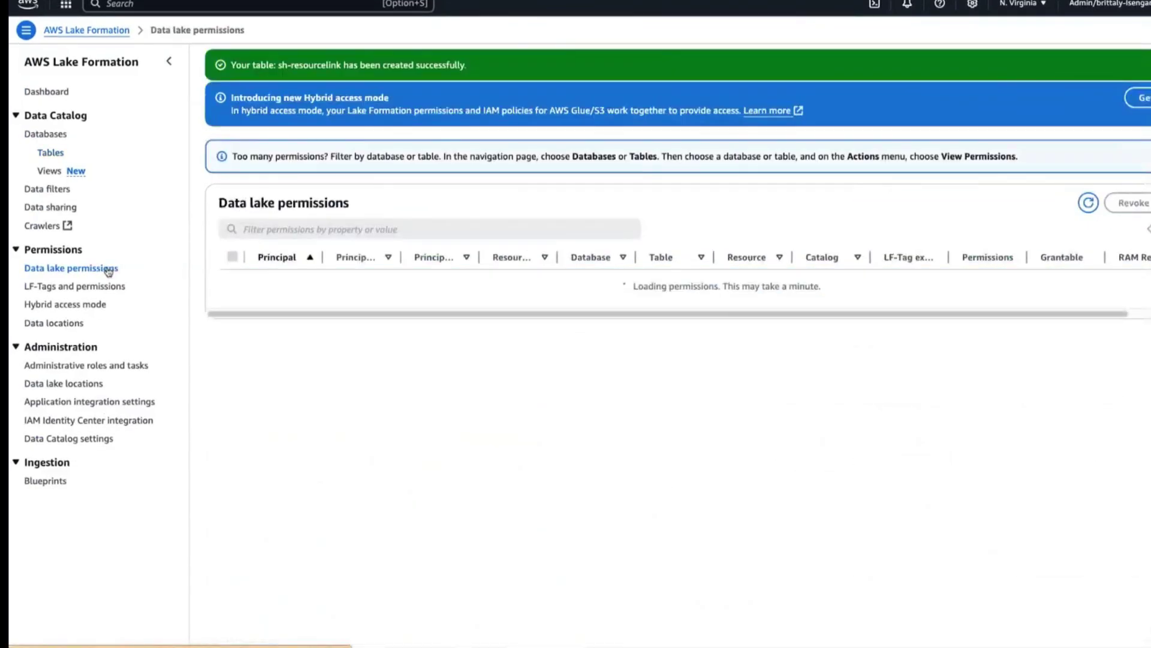
{"action": "left_click", "coordinate": [1142, 203]}
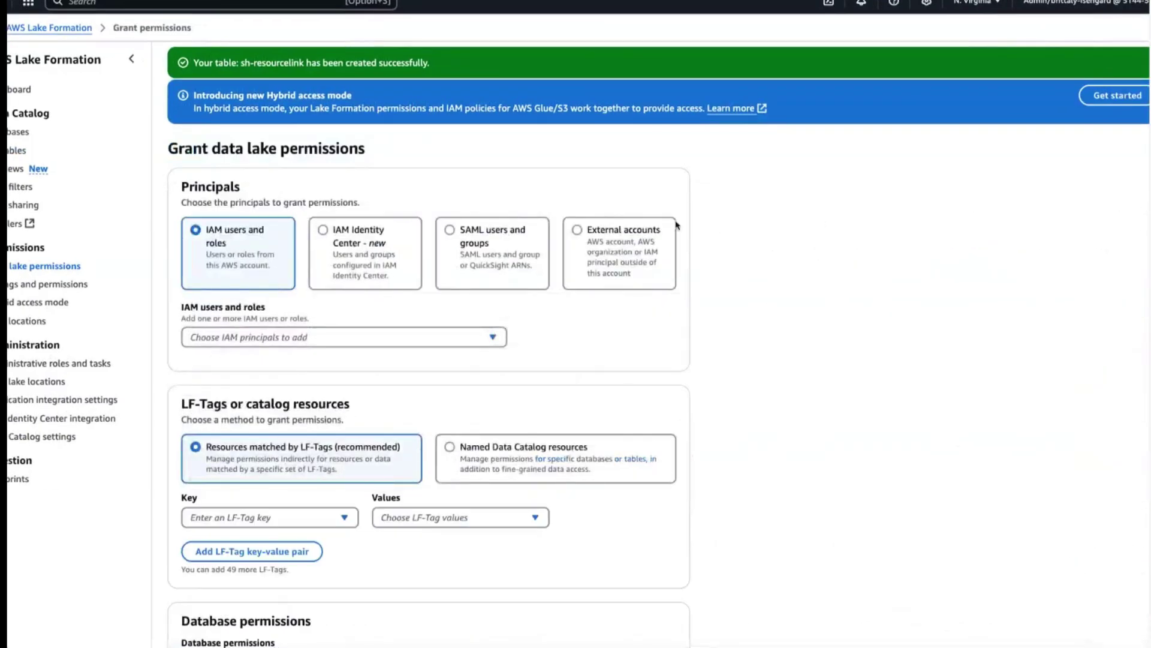
{"action": "left_click", "coordinate": [451, 230]}
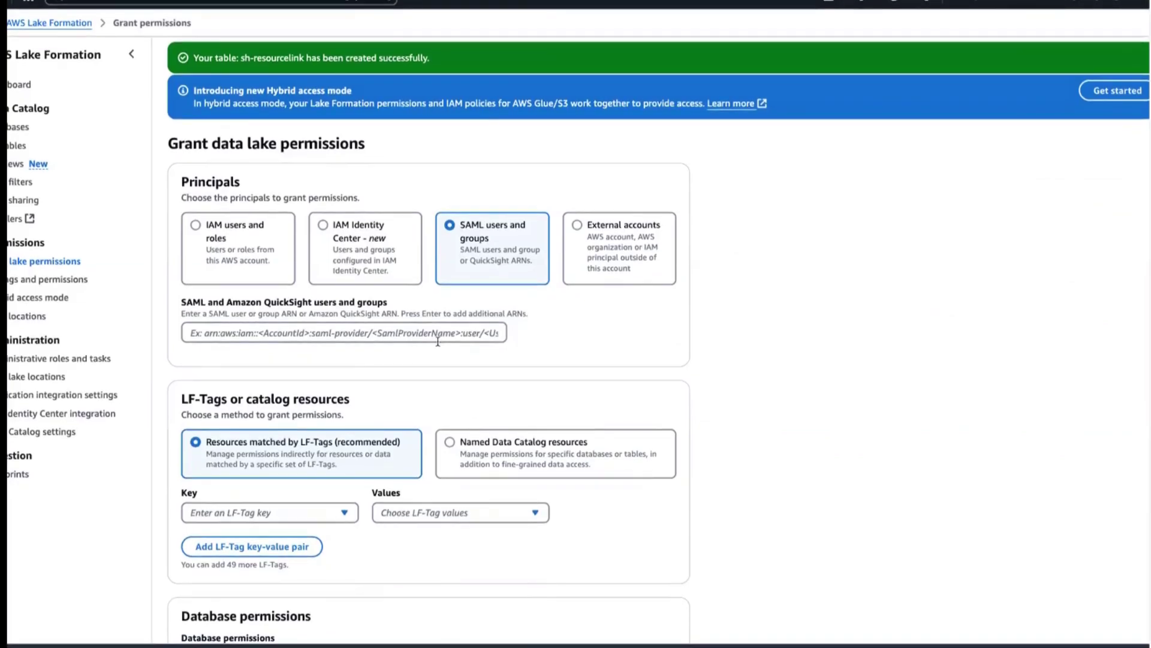
Target the grant at named Data Catalog resources, select database amazon_security_lake_glue_db_us_east_1, and view the database permission options
{"action": "scroll", "coordinate": [440, 332], "scroll_direction": "down", "scroll_amount": 4}
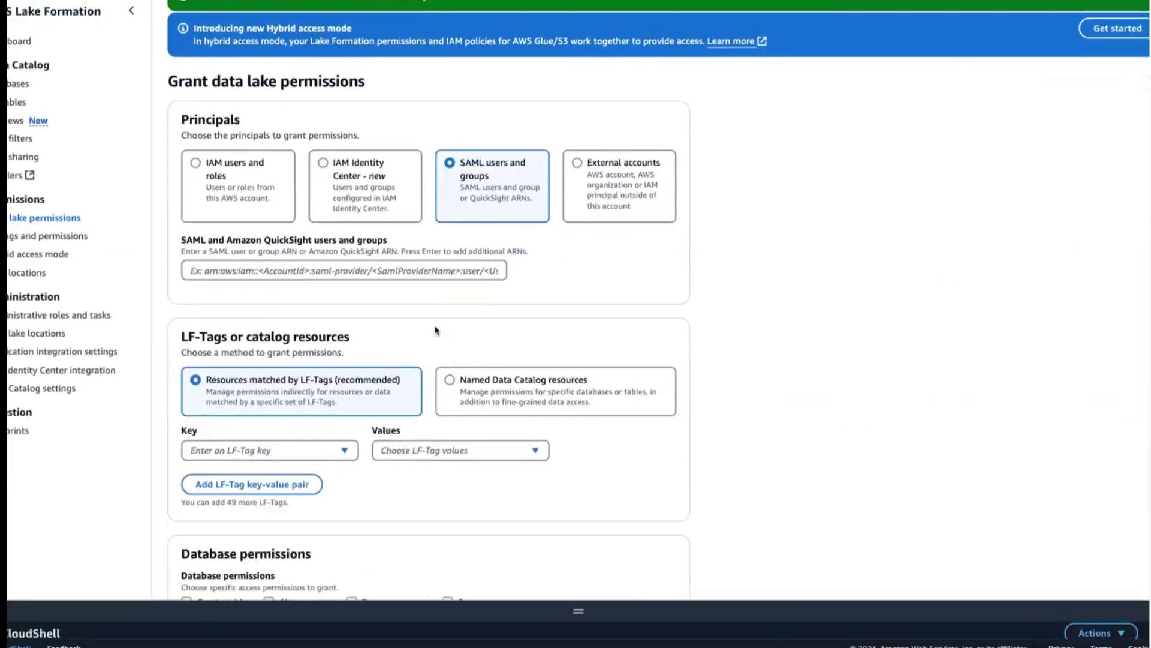
{"action": "left_click", "coordinate": [453, 209]}
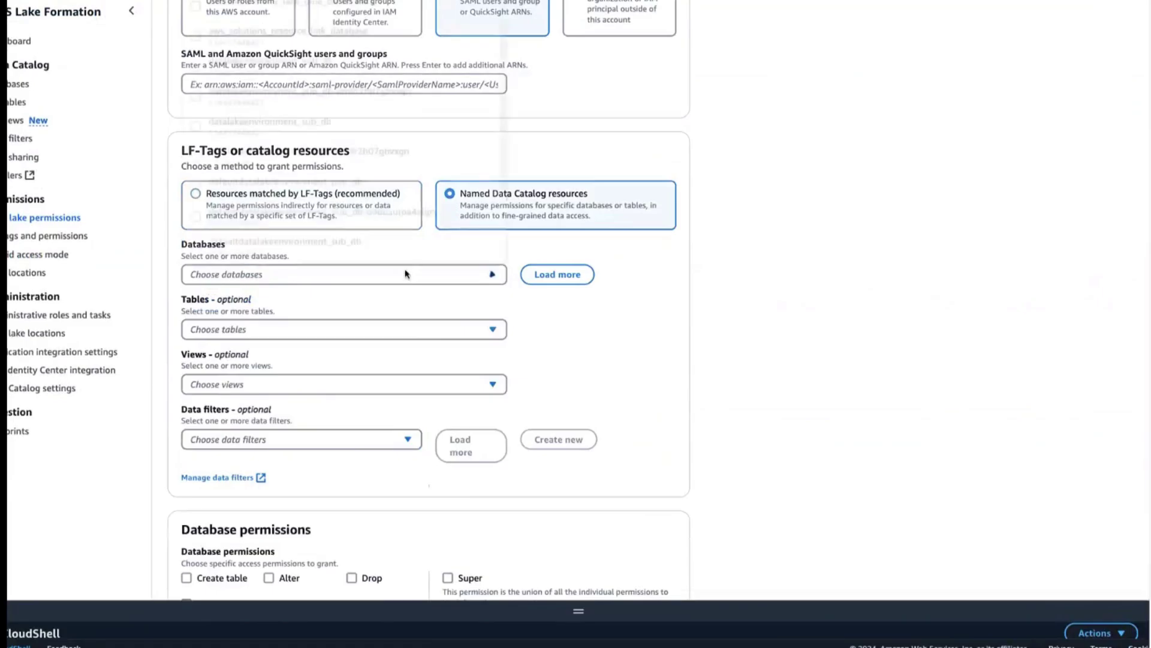
{"action": "left_click", "coordinate": [406, 273]}
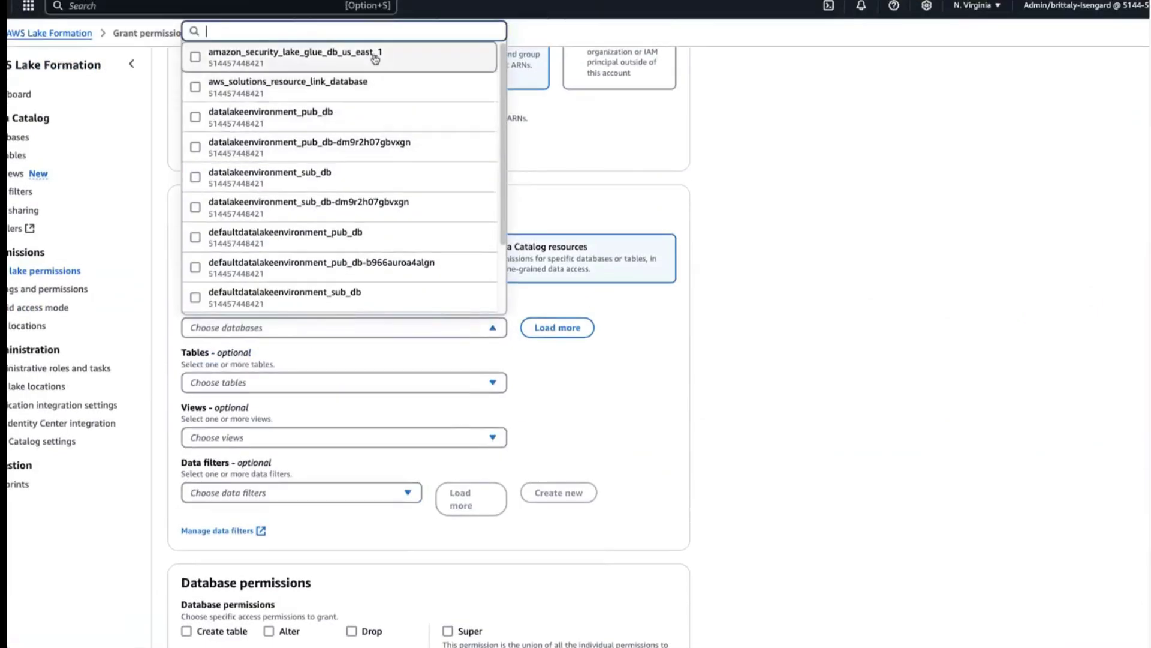
{"action": "left_click", "coordinate": [373, 45]}
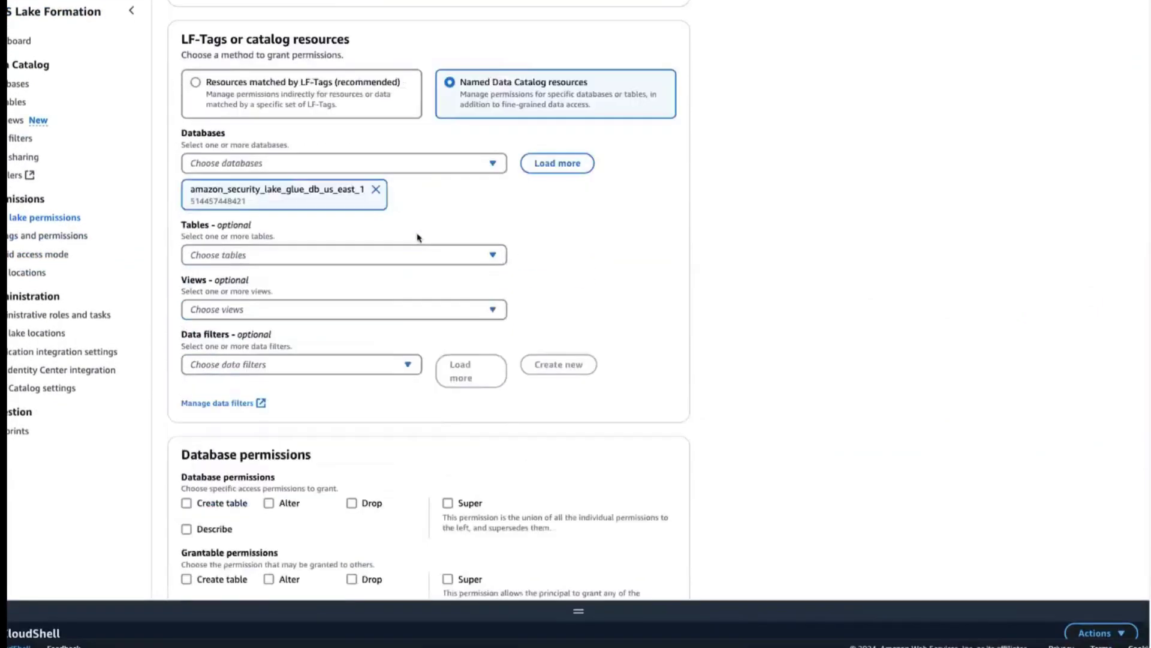
{"action": "scroll", "coordinate": [418, 237], "scroll_direction": "down", "scroll_amount": 2}
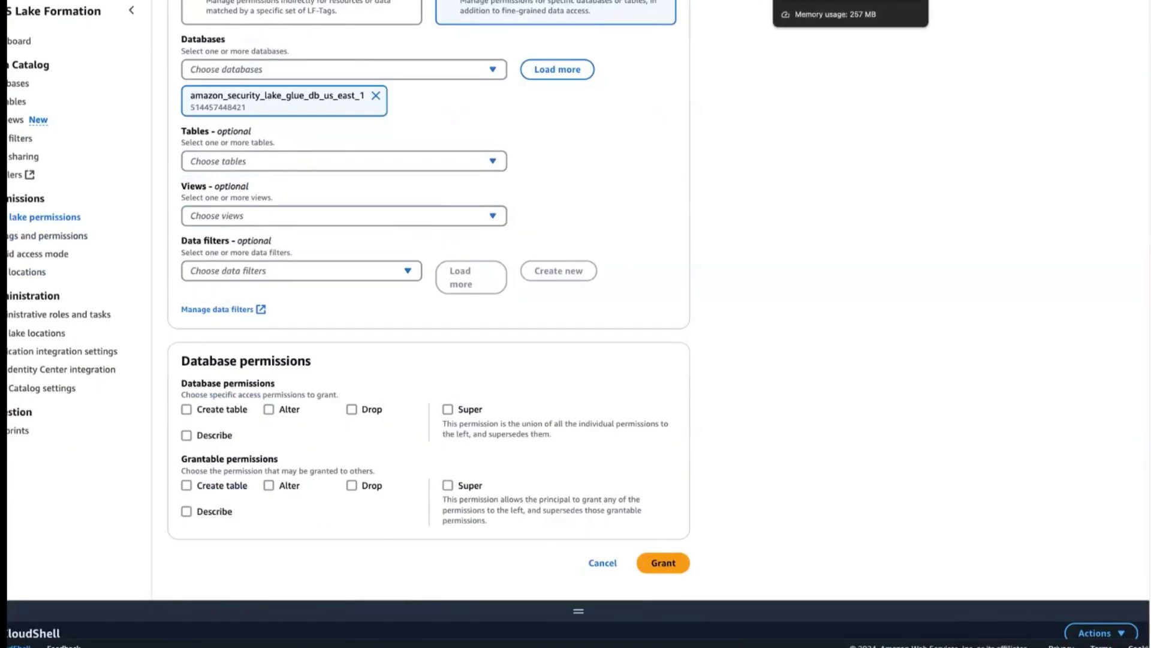
Switch to QuickSight and start a new dataset from an Athena data source named security_lake_visualizations, using the primary workgroup
{"action": "key", "text": "ctrl+Tab"}
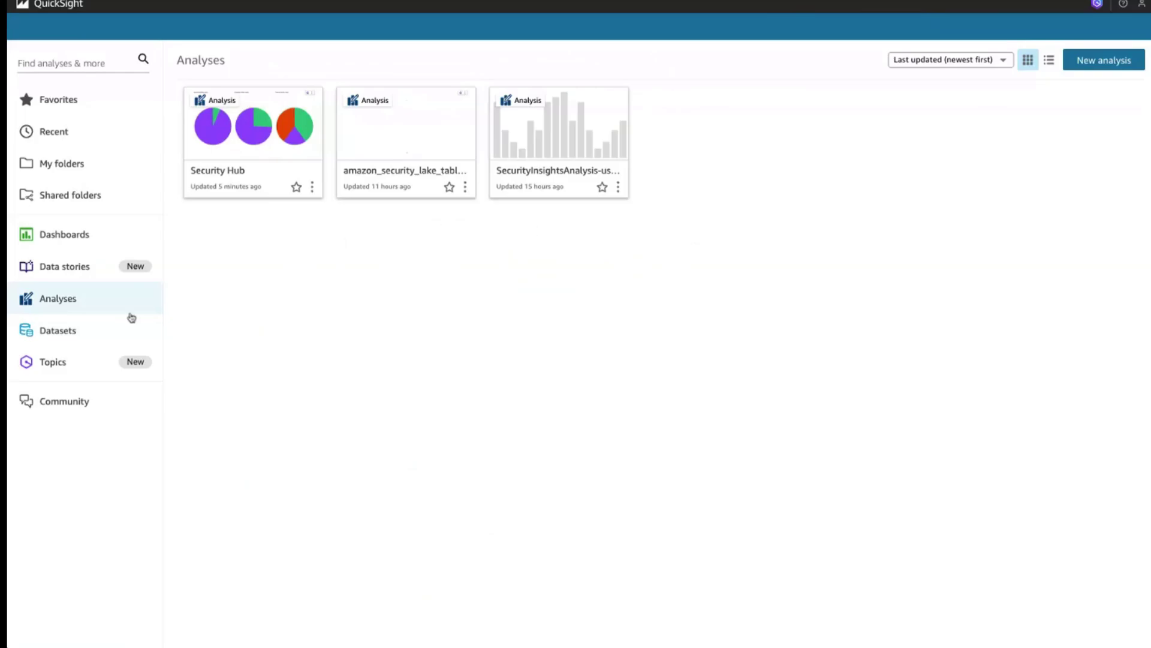
{"action": "left_click", "coordinate": [82, 335]}
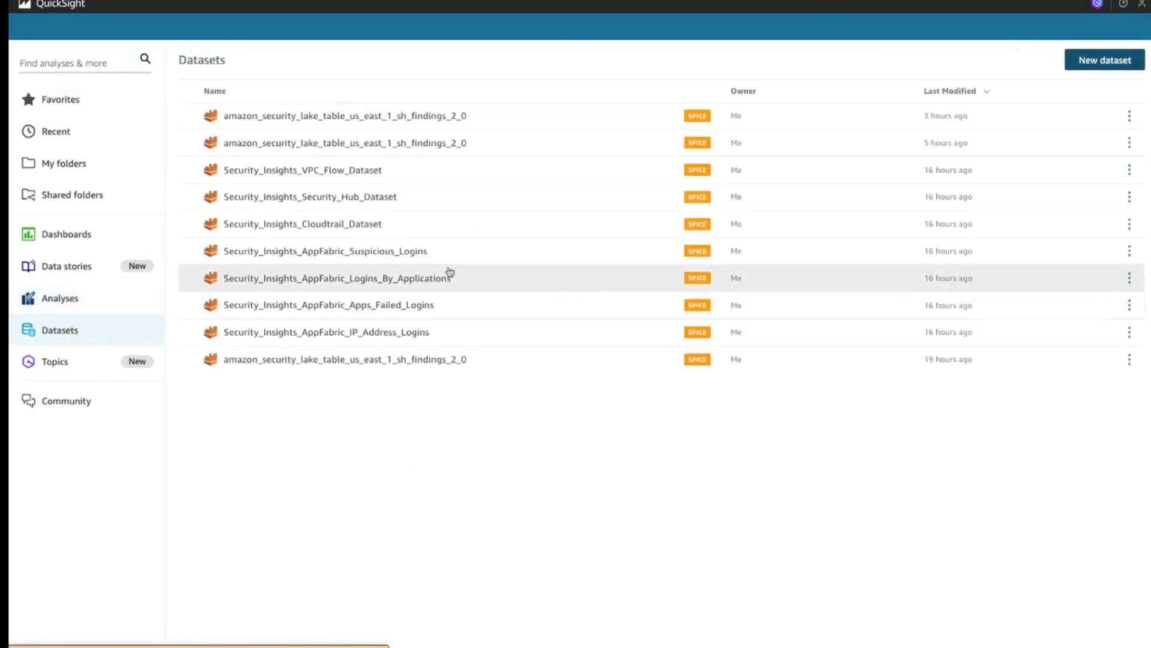
{"action": "left_click", "coordinate": [1123, 68]}
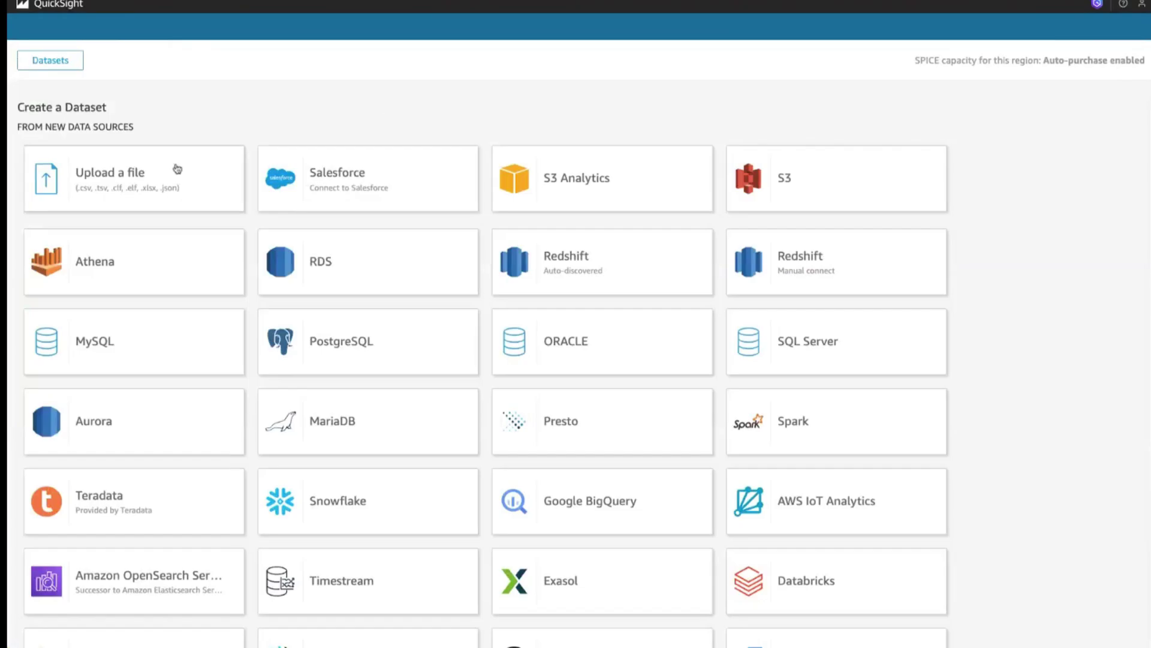
{"action": "left_click", "coordinate": [124, 259]}
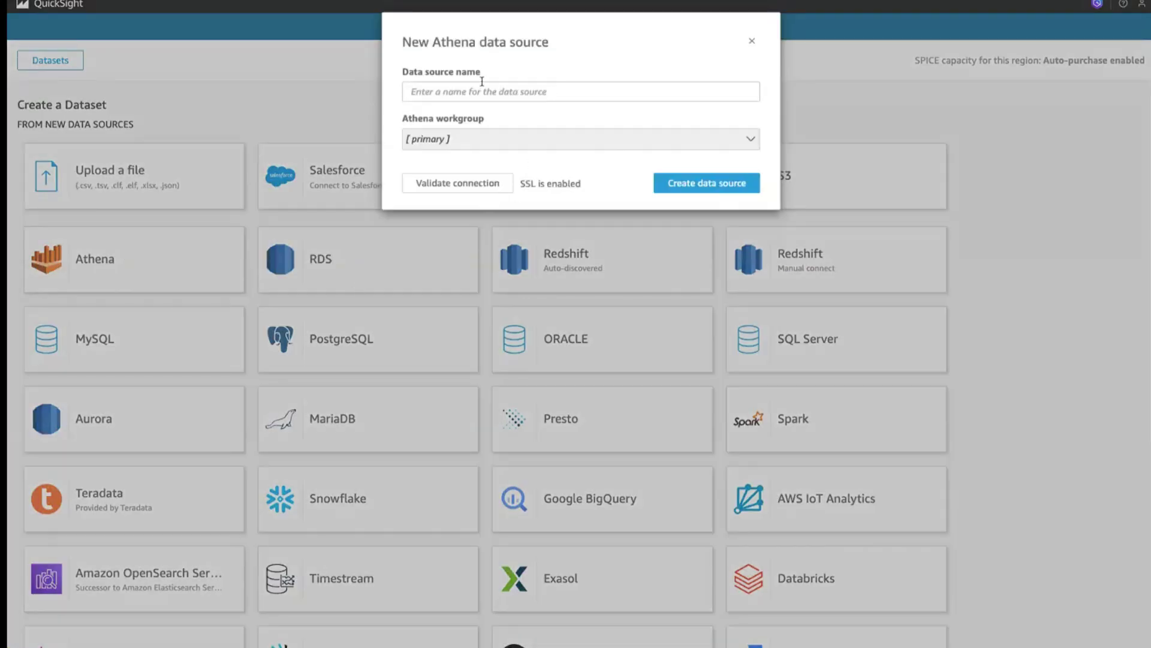
{"action": "left_click", "coordinate": [453, 95]}
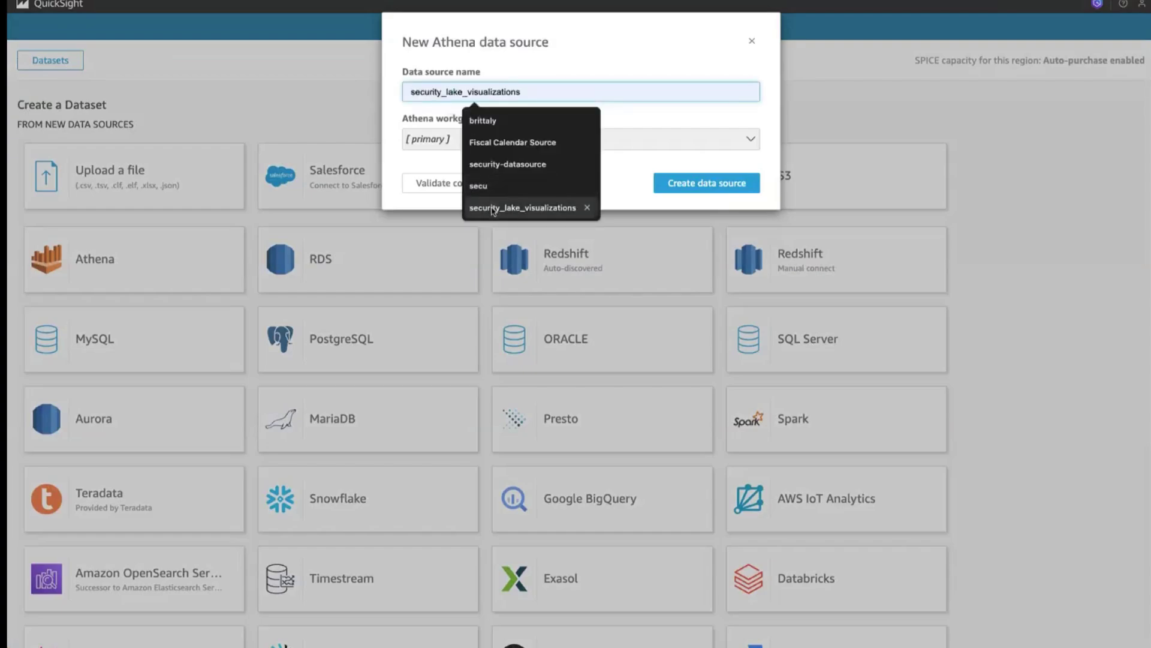
{"action": "left_click", "coordinate": [492, 208]}
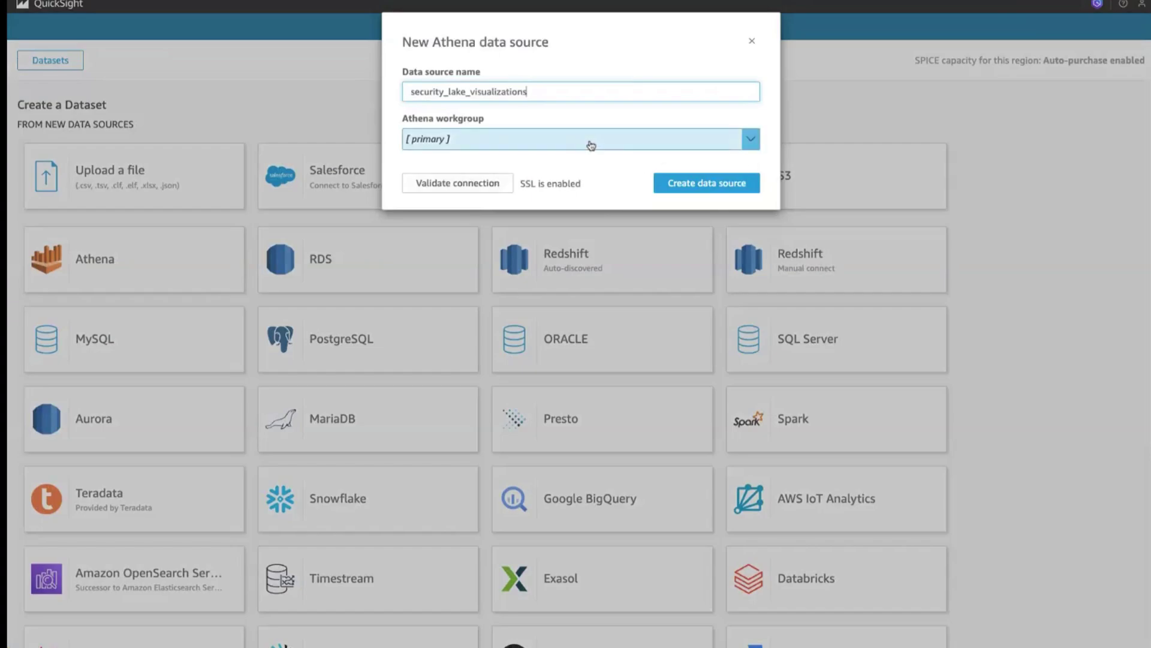
{"action": "left_click", "coordinate": [715, 191]}
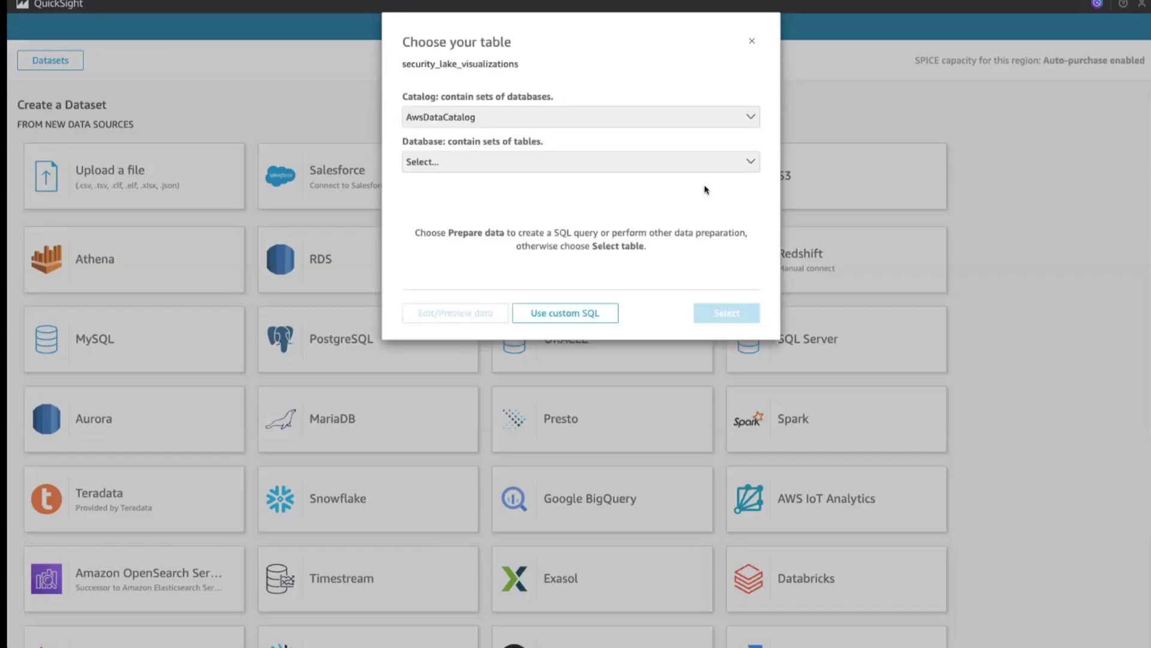
Select table amazon_security_lake_table_us_east_1_sh_findings_2_0 from database amazon_security_lake_glue_db_us_east_1 for the dataset
{"action": "left_click", "coordinate": [574, 163]}
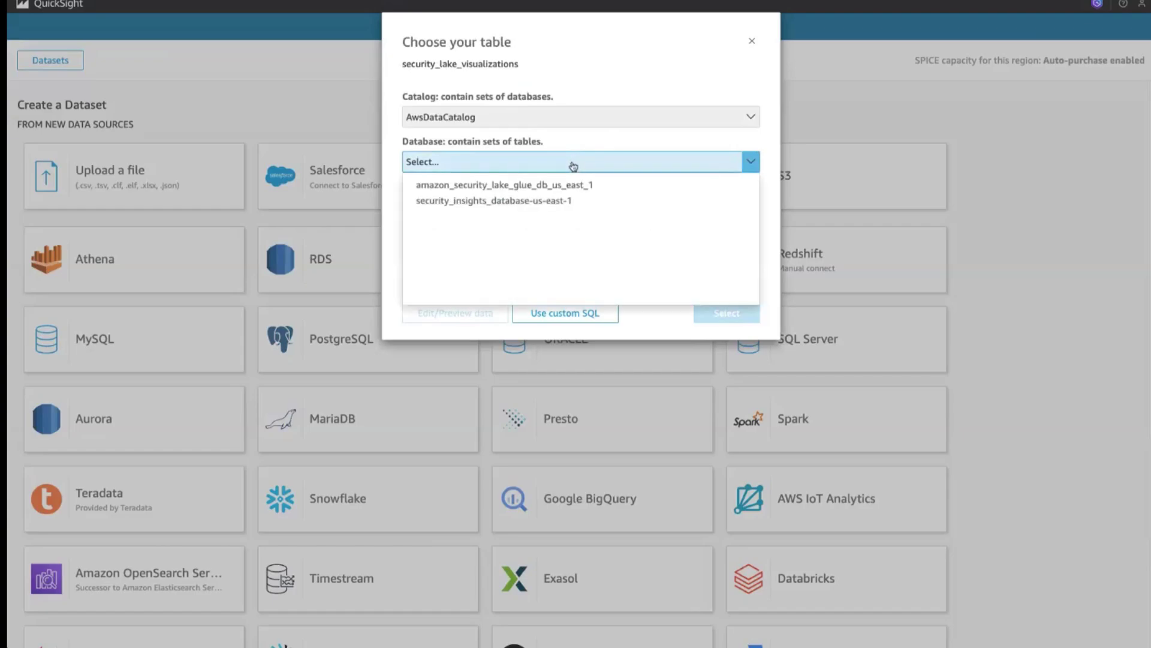
{"action": "left_click", "coordinate": [575, 186]}
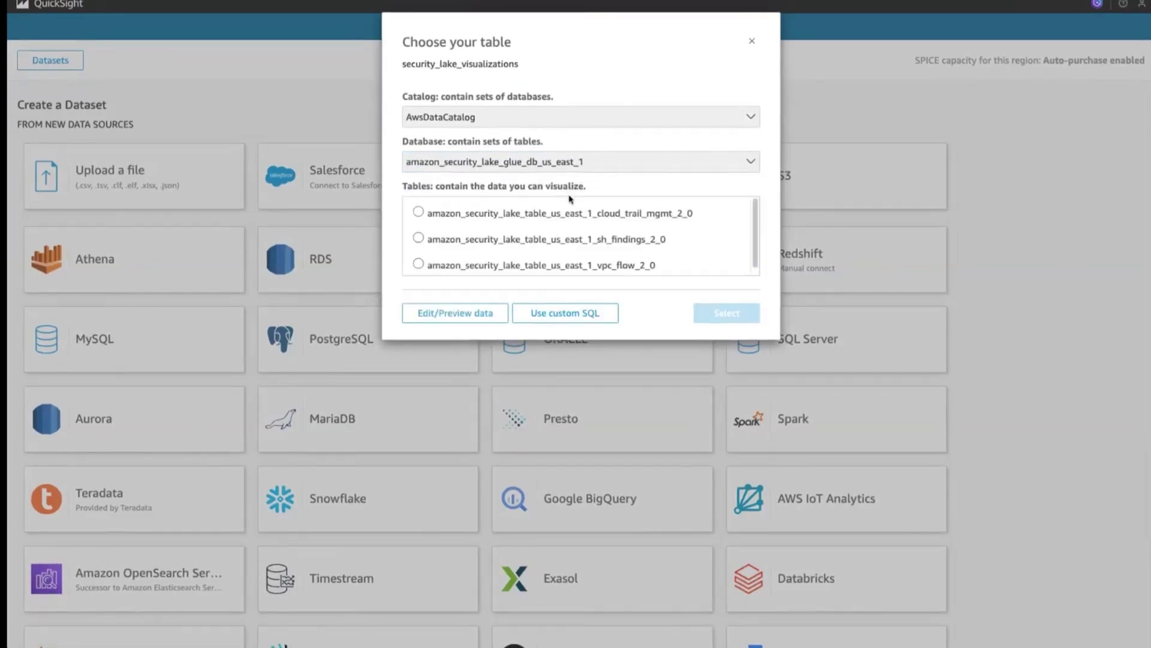
{"action": "scroll", "coordinate": [571, 220], "scroll_direction": "down", "scroll_amount": 1}
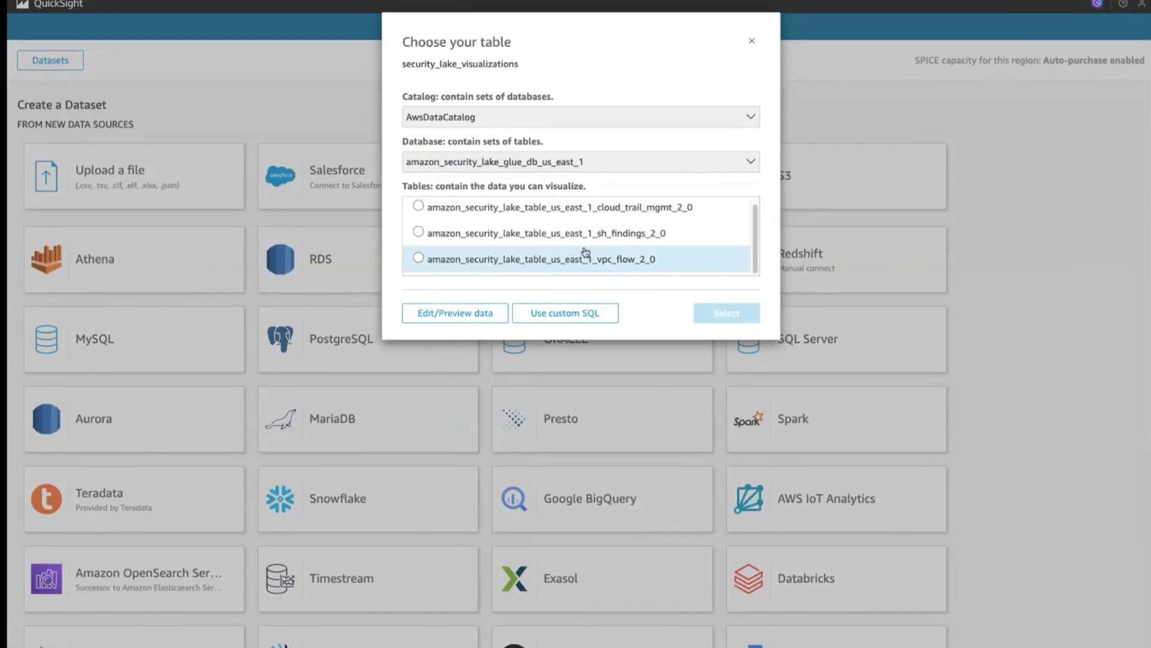
{"action": "scroll", "coordinate": [586, 251], "scroll_direction": "up", "scroll_amount": 1}
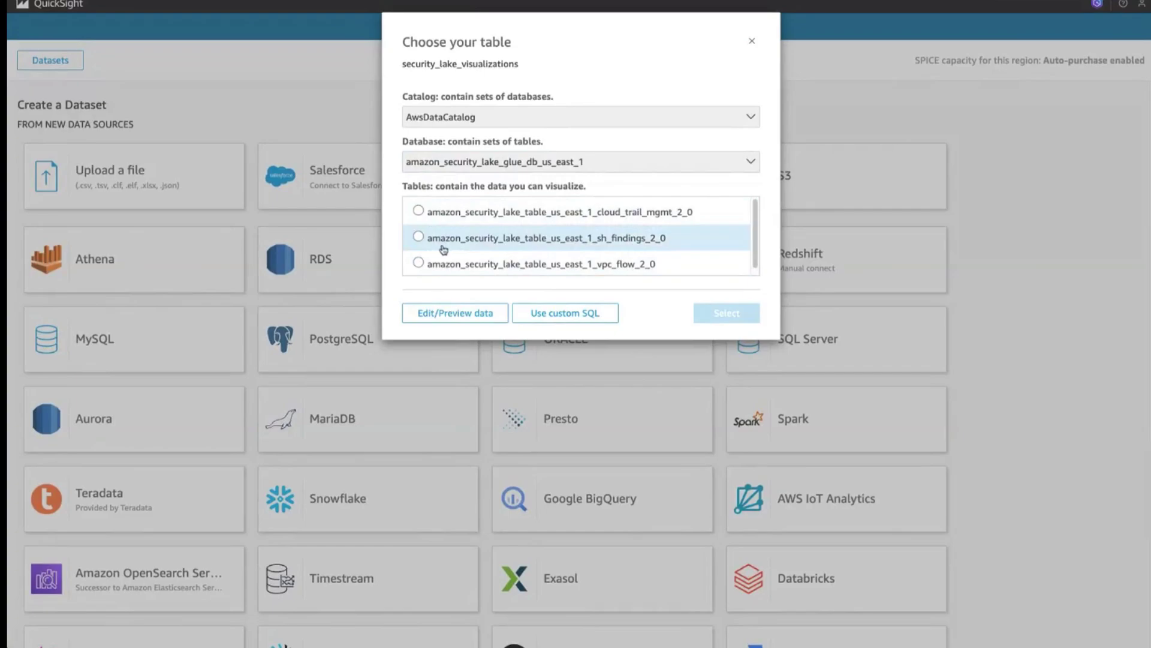
{"action": "left_click", "coordinate": [633, 247]}
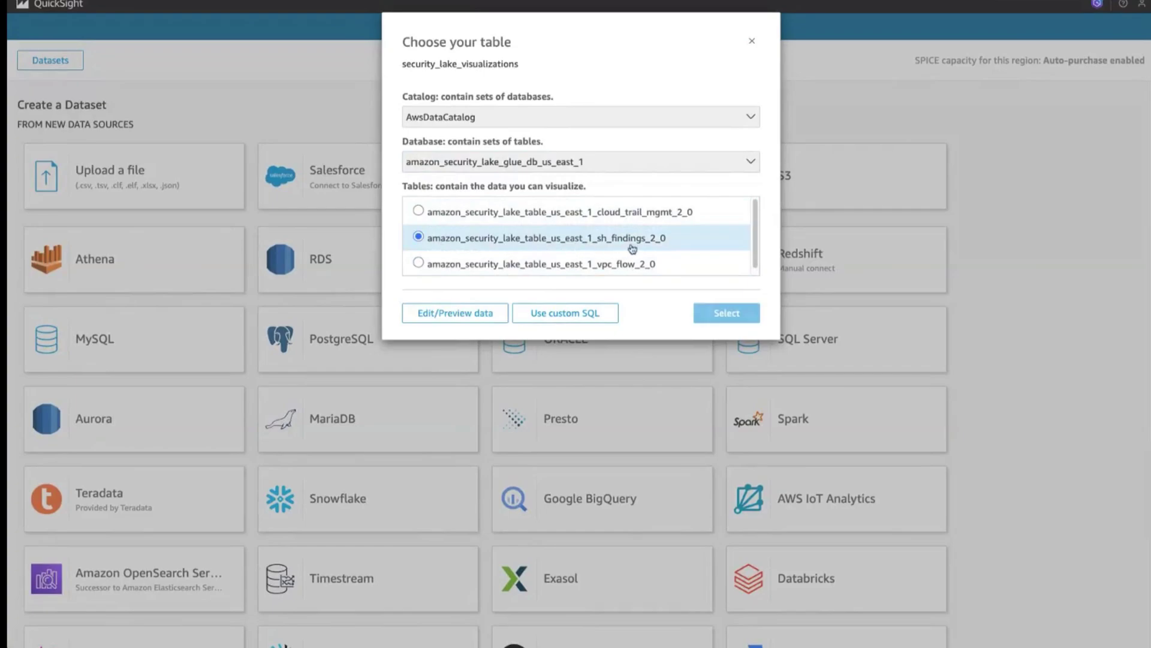
{"action": "left_click", "coordinate": [726, 312]}
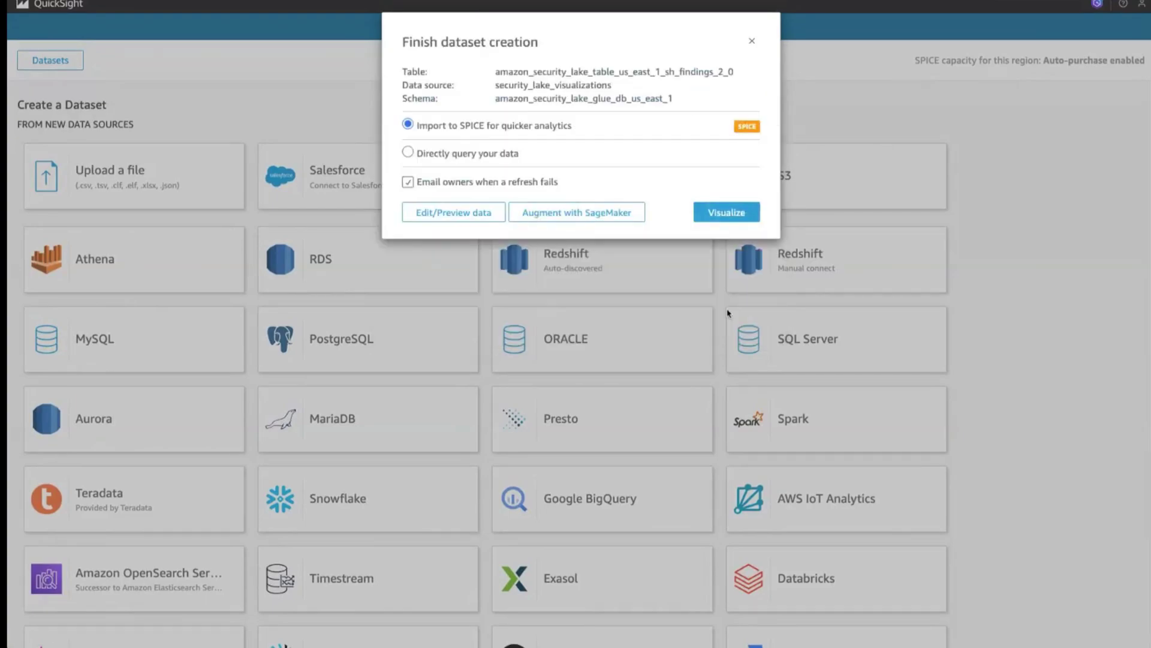
Visualize the dataset through SPICE on an interactive sheet with Tiled layout optimized for 1600px, and fit the sheet view to width
{"action": "left_click", "coordinate": [728, 216]}
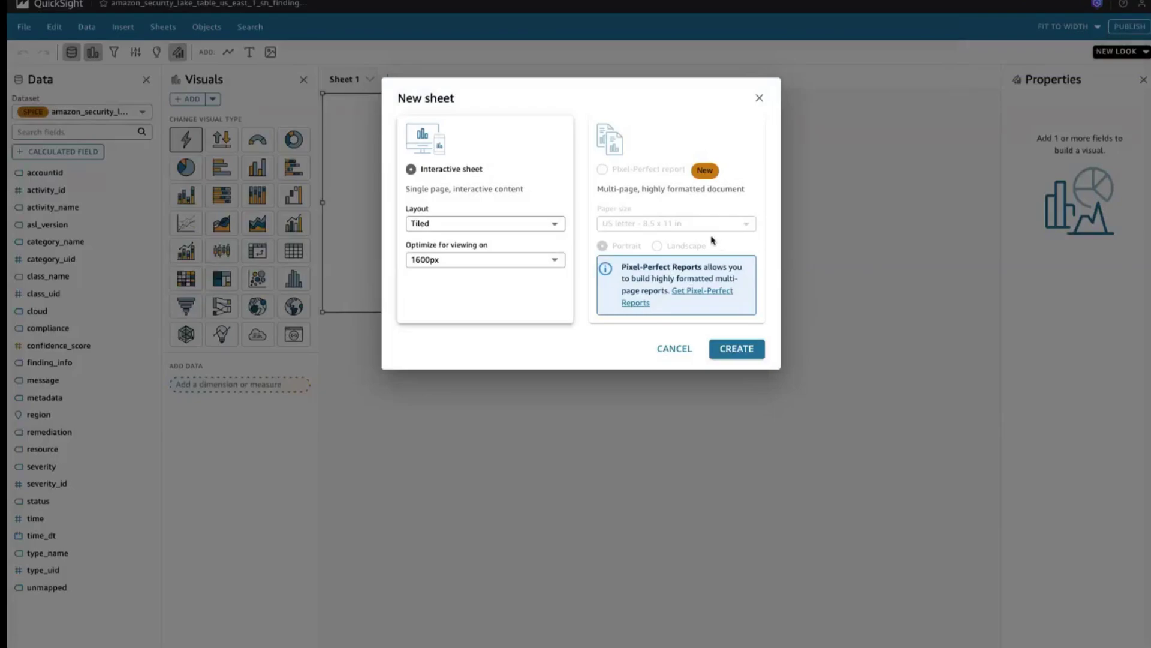
{"action": "left_click", "coordinate": [744, 353]}
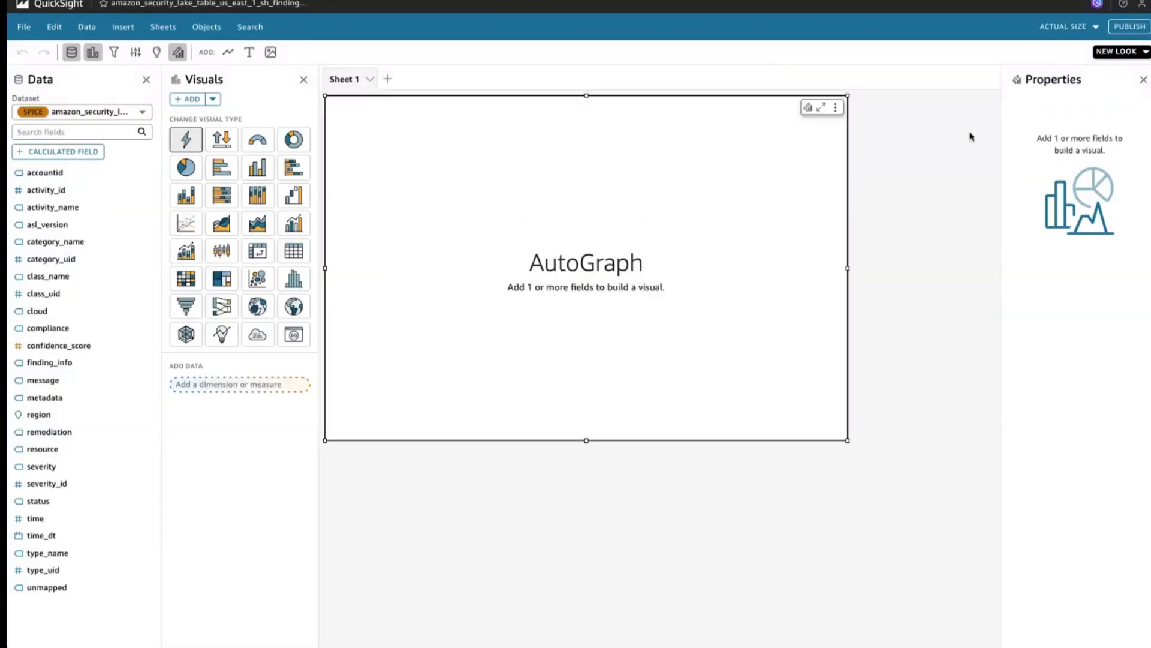
{"action": "left_click", "coordinate": [1081, 31]}
{"action": "left_click", "coordinate": [1070, 43]}
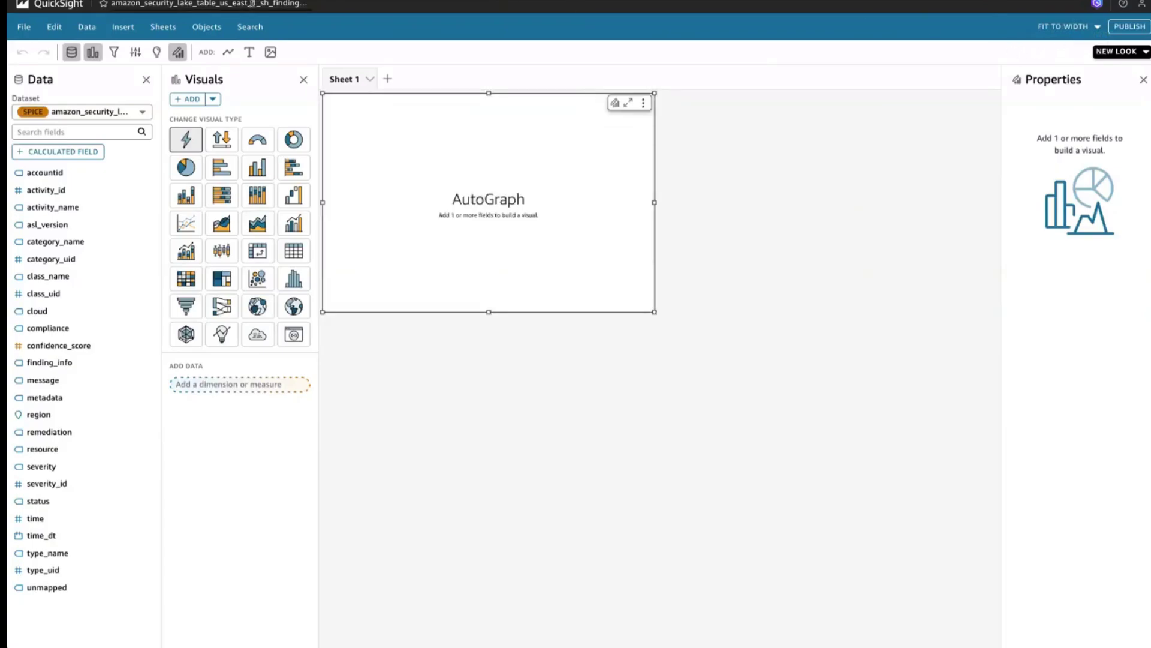
Rename the analysis as "Quiciksight Learning Series"
{"action": "left_click", "coordinate": [251, 4]}
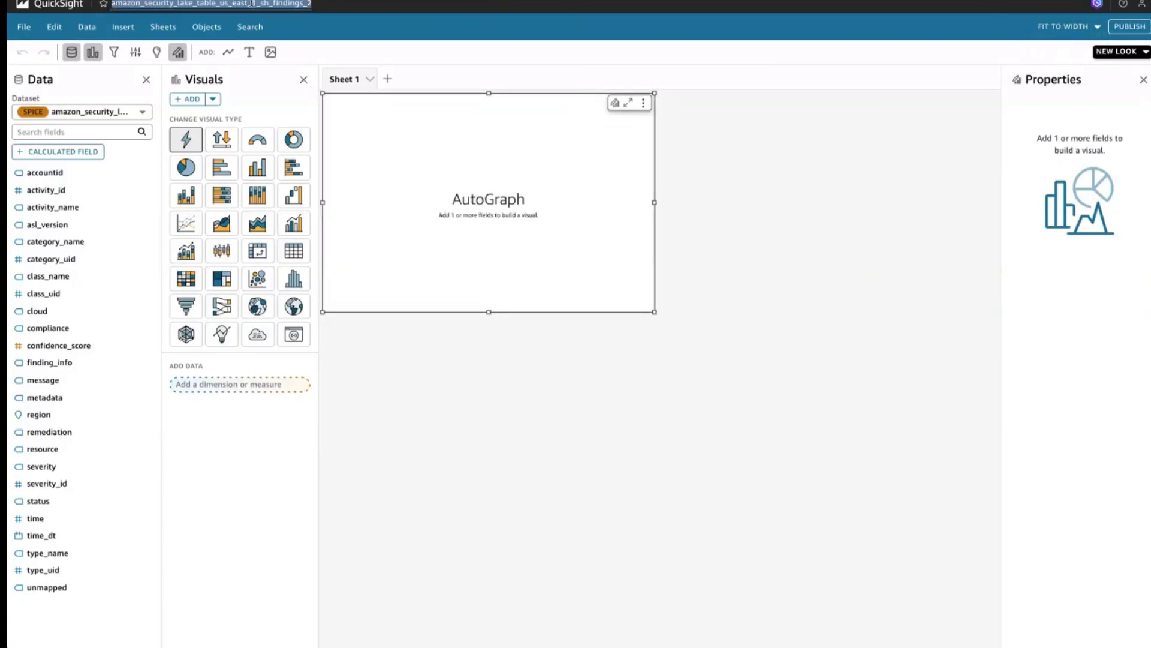
{"action": "type", "text": "Quicik"}
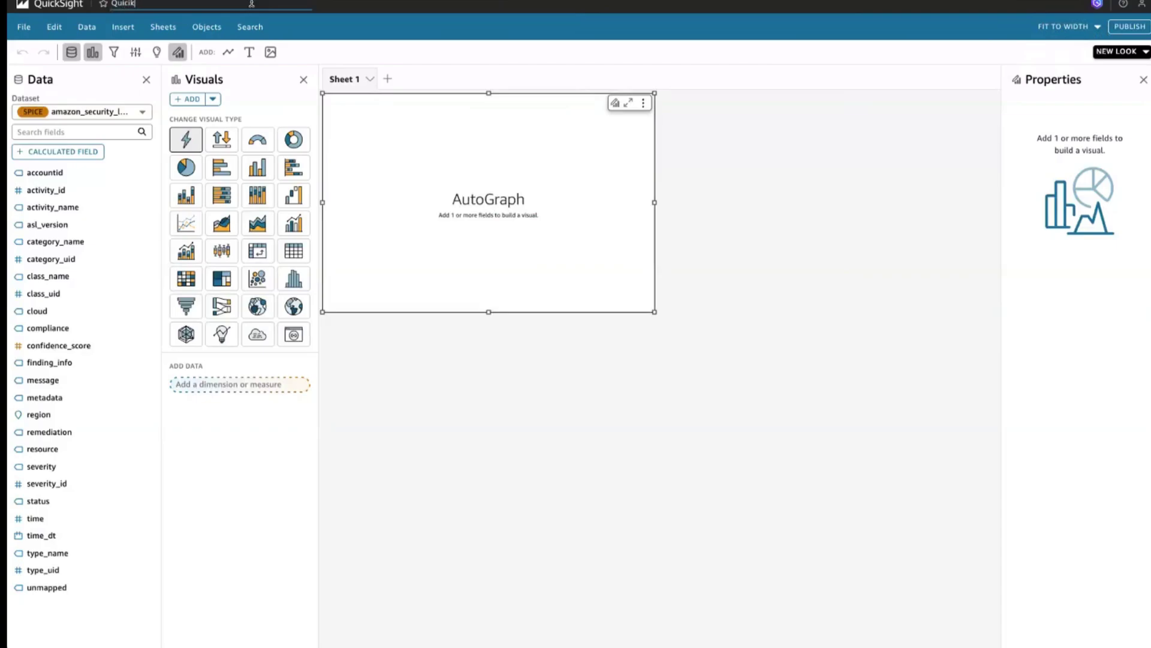
{"action": "key", "text": "BackSpace"}
{"action": "key", "text": "BackSpace"}
{"action": "type", "text": "ksight Learning Series"}
{"action": "left_click", "coordinate": [702, 280]}
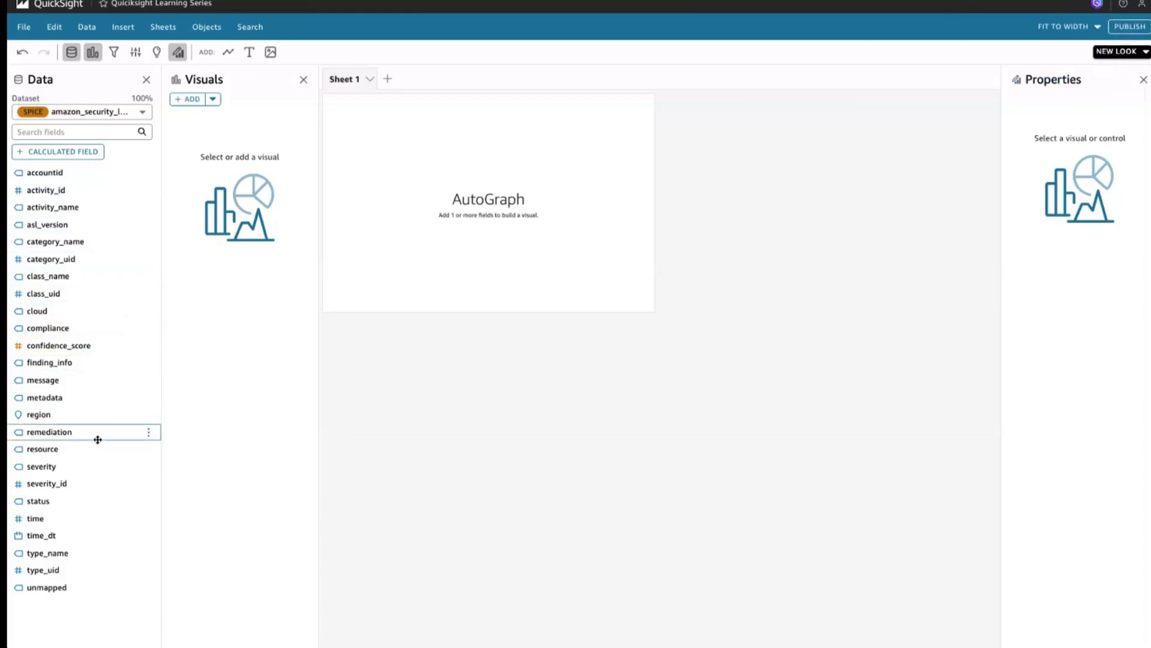
Add a second visual charting record counts by time_dt and severity, and inspect its data points
{"action": "left_click", "coordinate": [90, 469]}
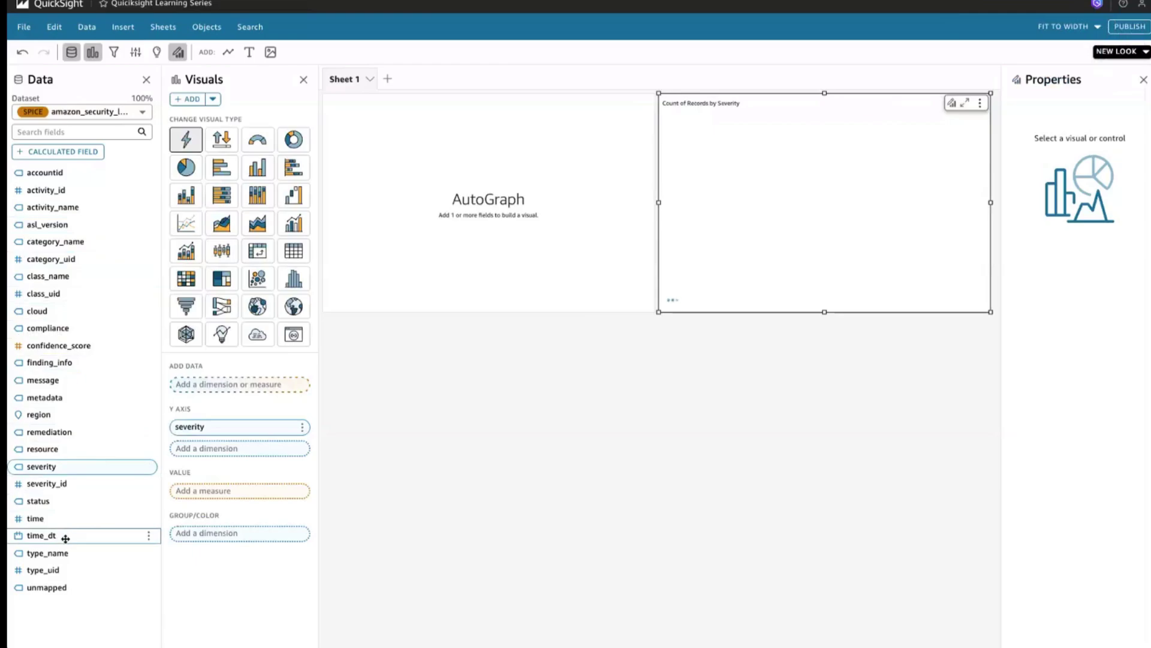
{"action": "left_click", "coordinate": [66, 536]}
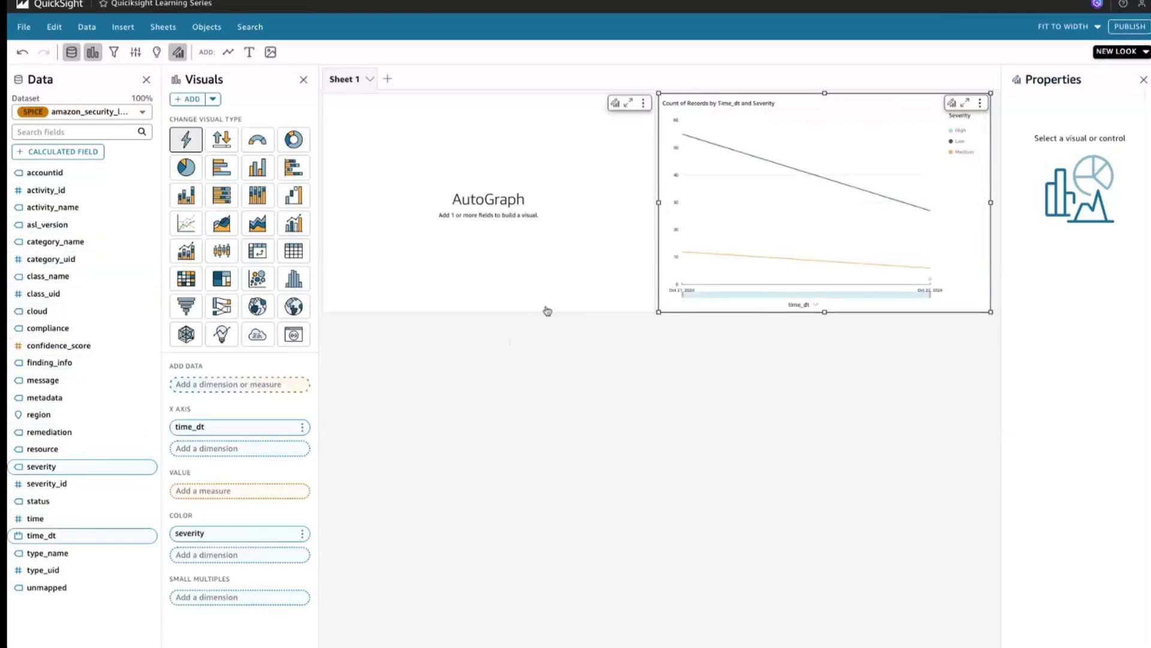
{"action": "mouse_move", "coordinate": [699, 235]}
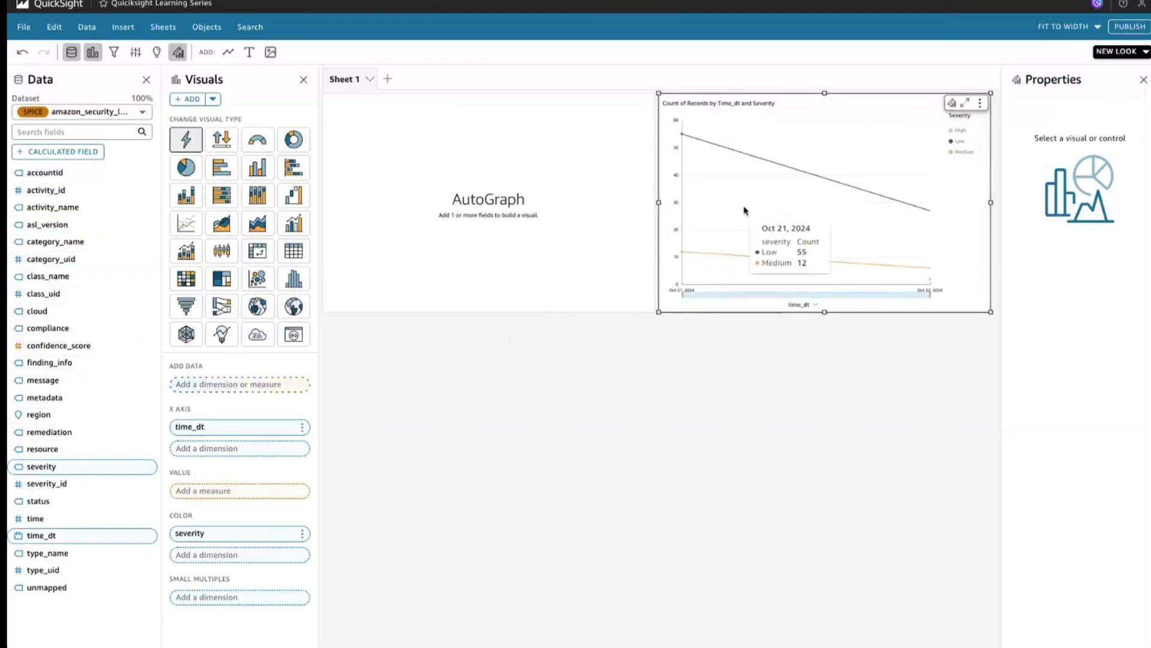
{"action": "mouse_move", "coordinate": [895, 222]}
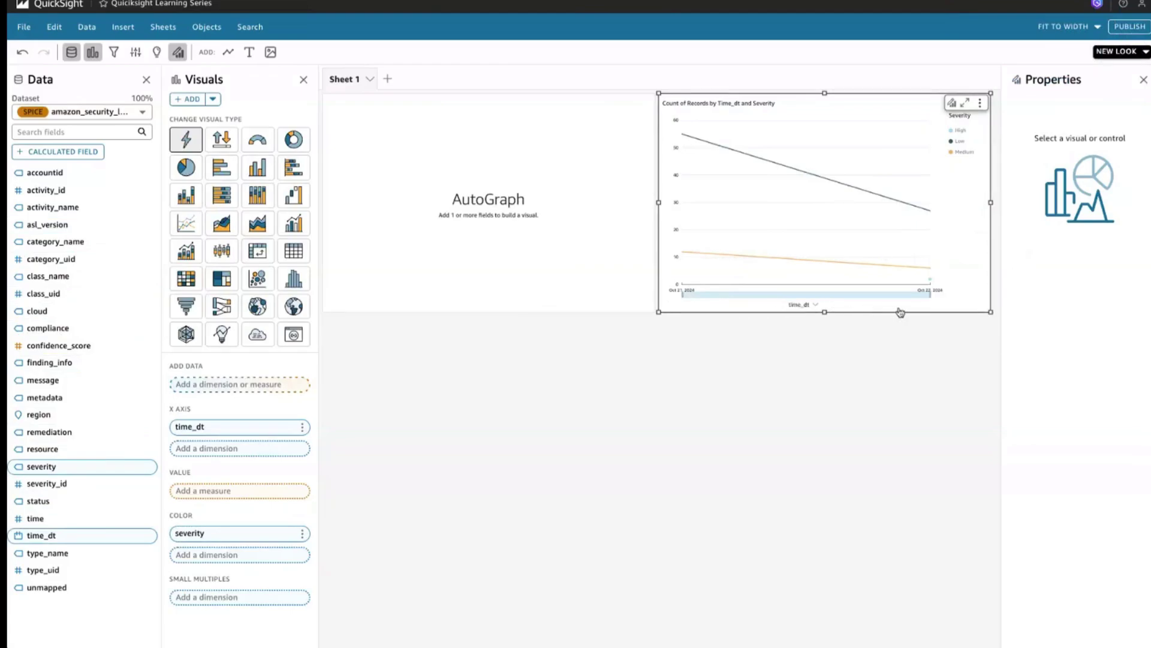
{"action": "mouse_move", "coordinate": [707, 297]}
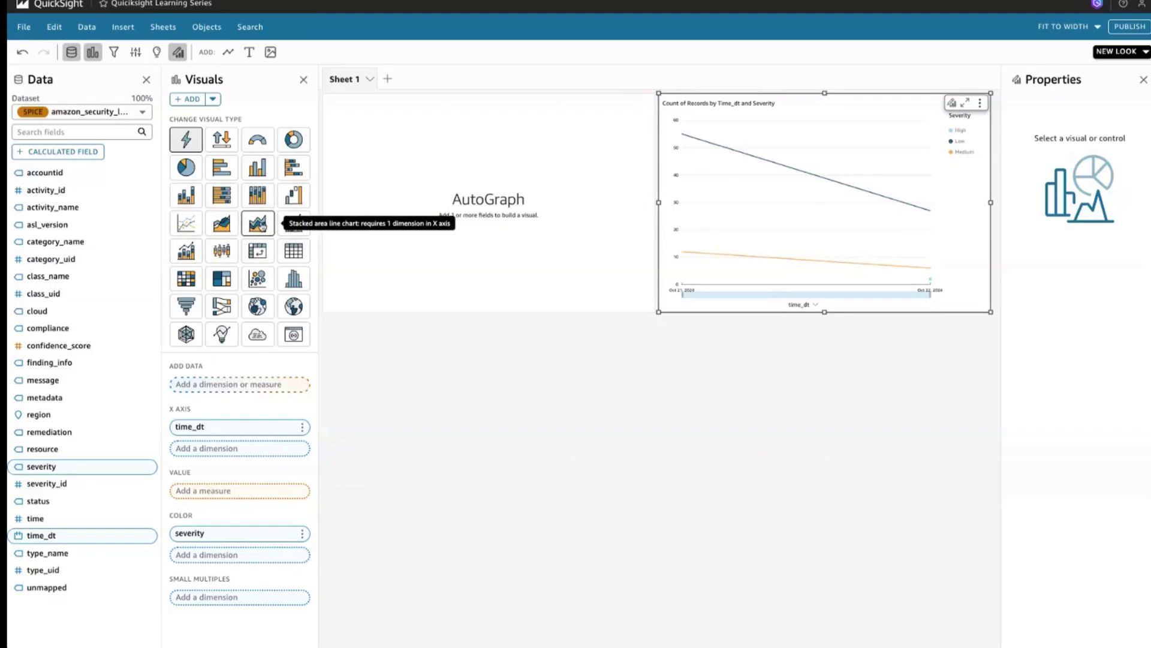
Fill the empty AutoGraph visual with the severity field to chart record counts by severity
{"action": "left_click", "coordinate": [362, 252]}
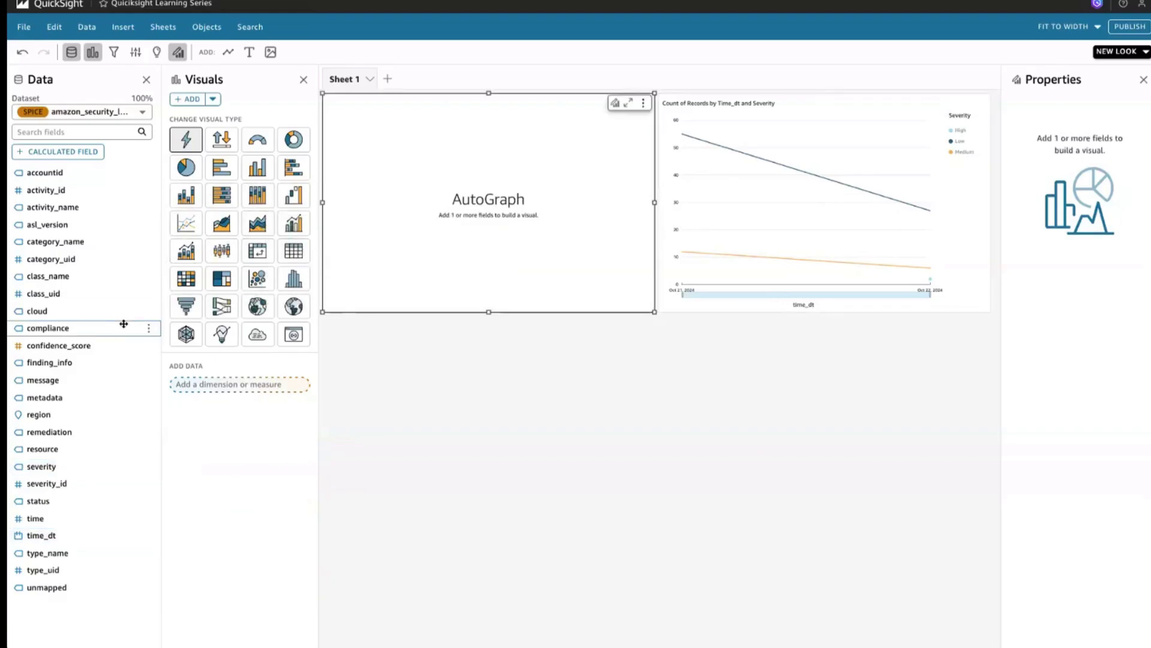
{"action": "left_click", "coordinate": [71, 467]}
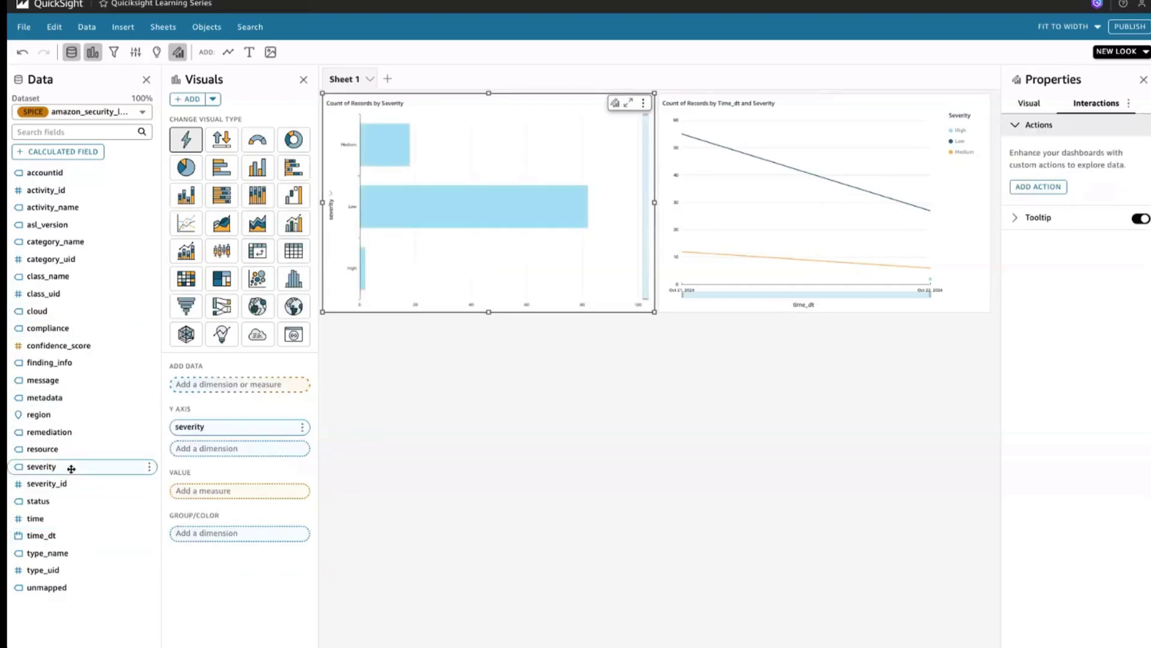
Group the severity visual by type_name and change it to a pie chart with small multiples per type
{"action": "left_click", "coordinate": [64, 554]}
{"action": "mouse_move", "coordinate": [452, 201]}
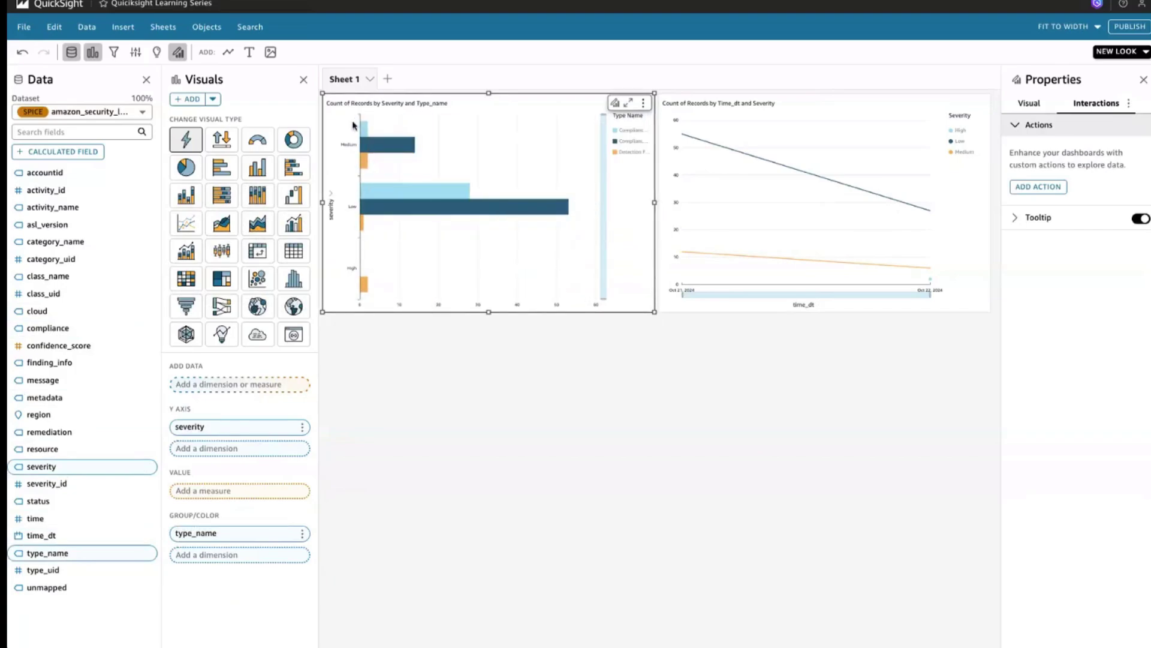
{"action": "left_click", "coordinate": [186, 169]}
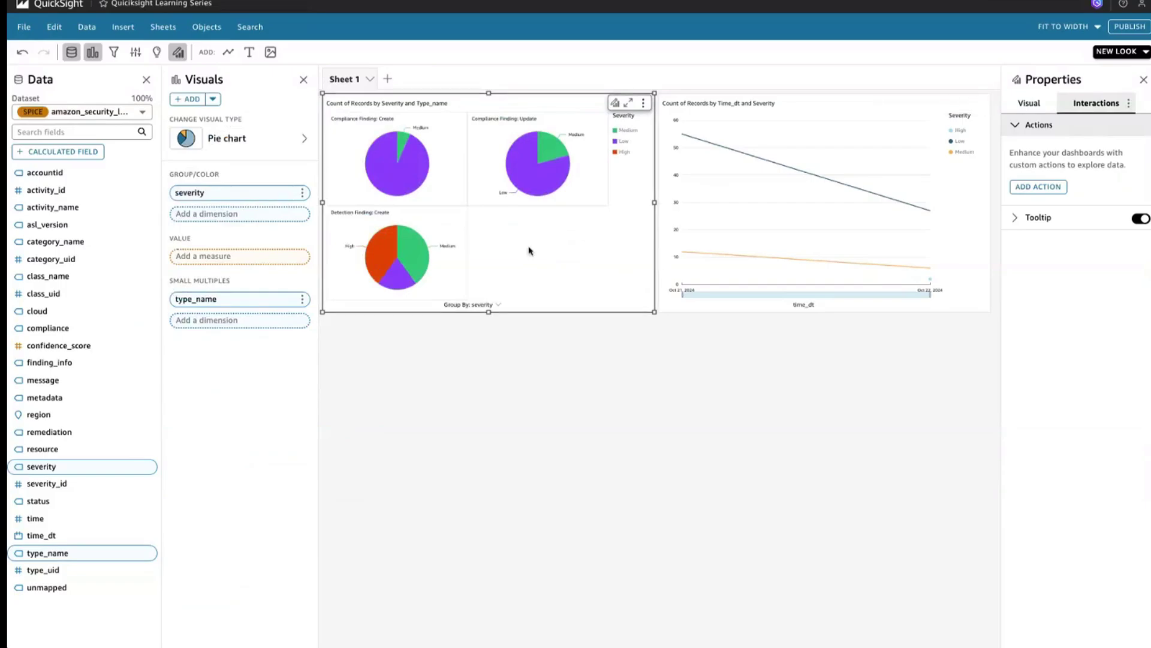
{"action": "left_click", "coordinate": [296, 143]}
Add a filter on the compliance field to the pie chart visual
{"action": "left_click", "coordinate": [116, 54]}
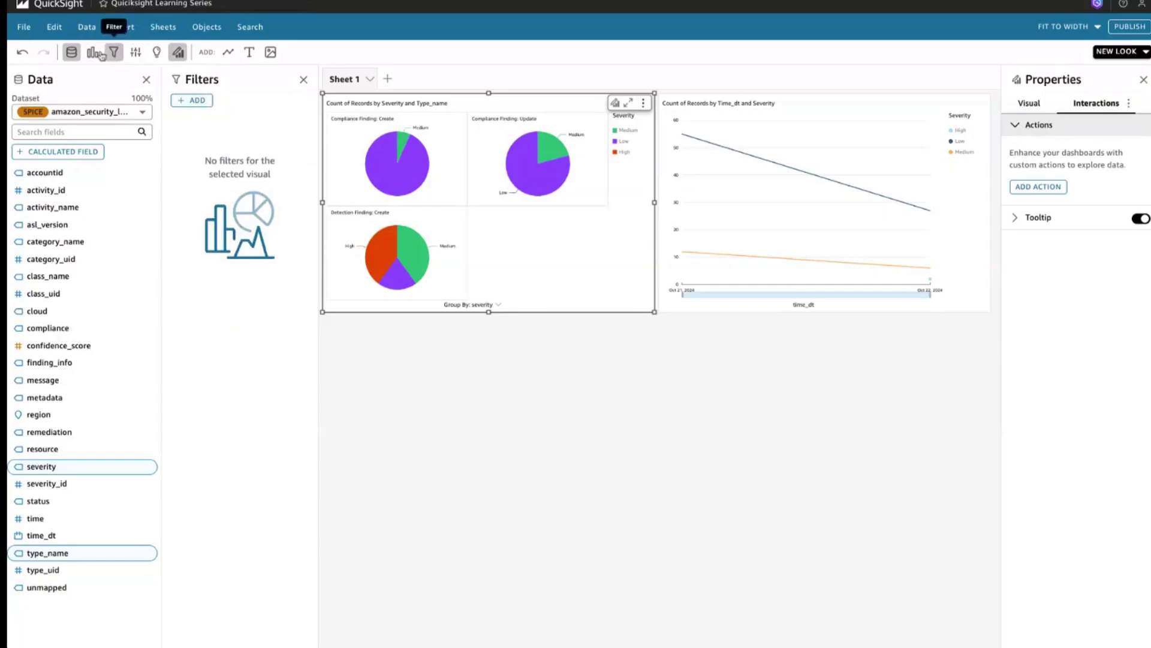
{"action": "left_click", "coordinate": [199, 103]}
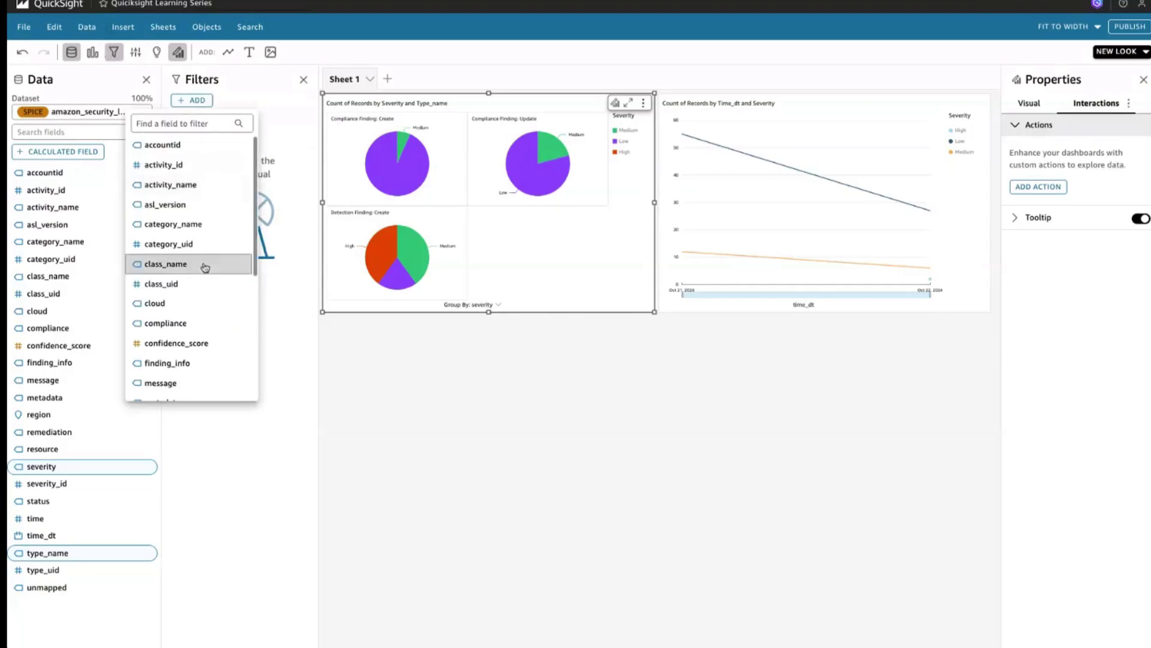
{"action": "scroll", "coordinate": [205, 268], "scroll_direction": "down", "scroll_amount": 4}
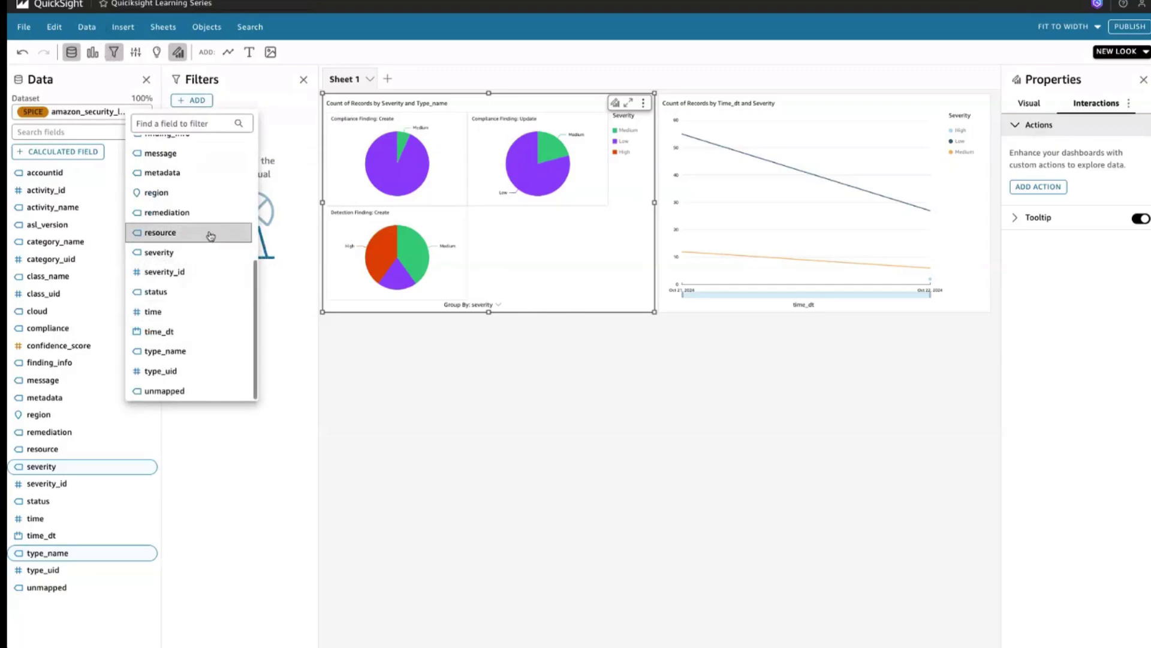
{"action": "scroll", "coordinate": [213, 255], "scroll_direction": "up", "scroll_amount": 1}
{"action": "scroll", "coordinate": [211, 259], "scroll_direction": "down", "scroll_amount": 1}
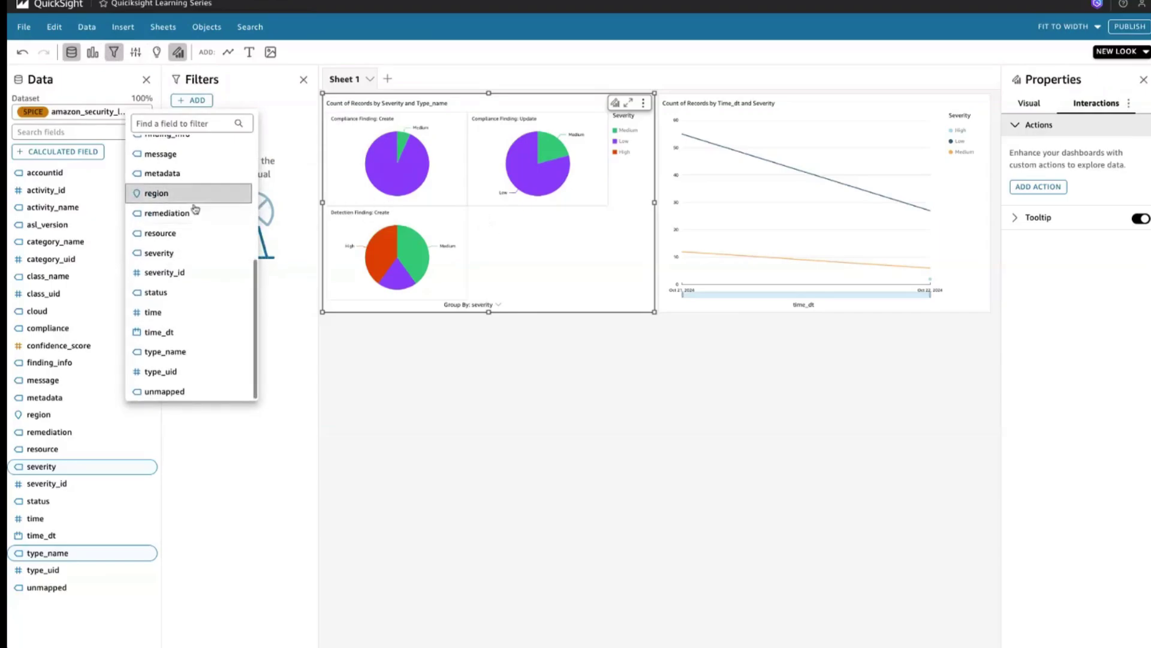
{"action": "scroll", "coordinate": [196, 210], "scroll_direction": "up", "scroll_amount": 3}
{"action": "scroll", "coordinate": [198, 216], "scroll_direction": "up", "scroll_amount": 1}
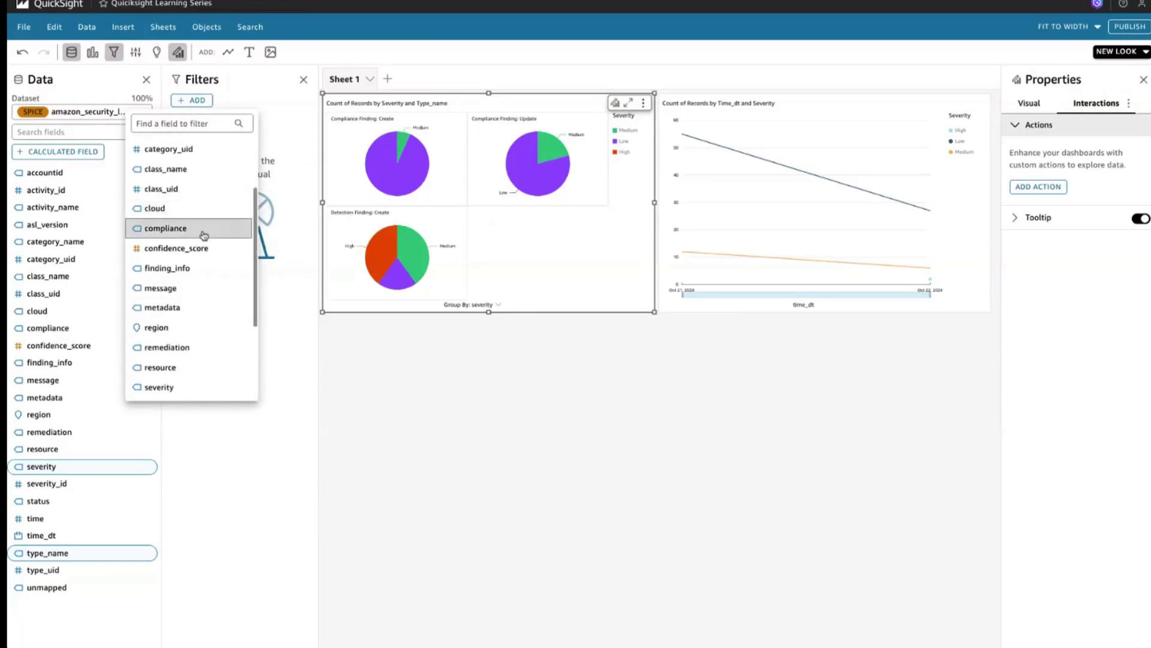
{"action": "left_click", "coordinate": [165, 228]}
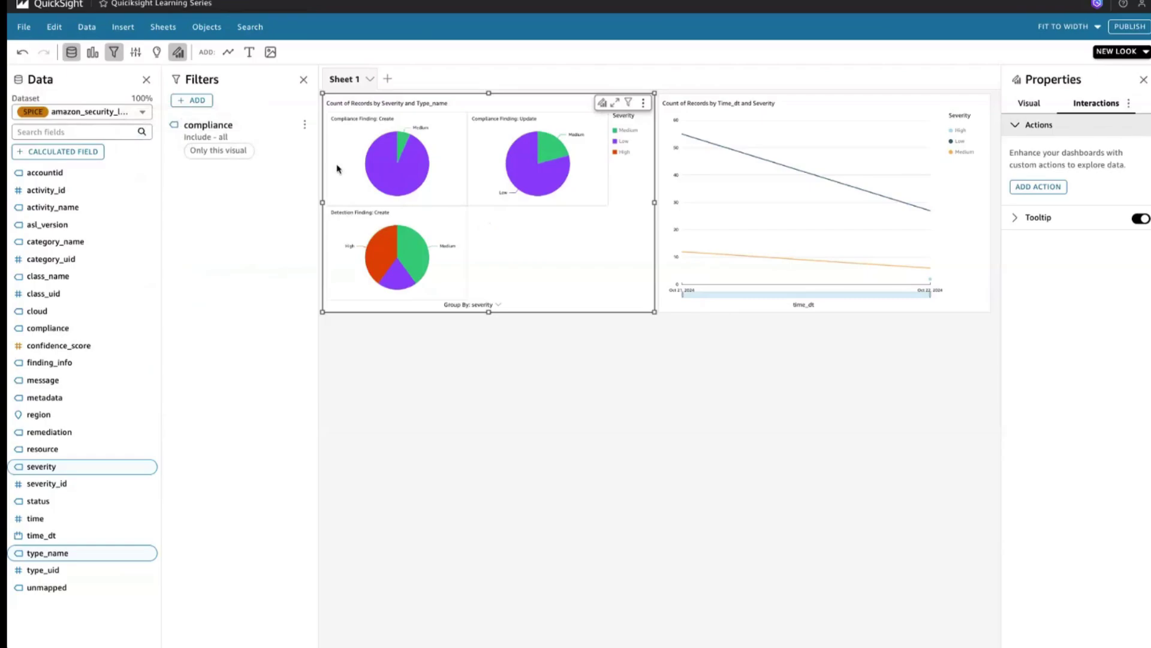
Open the compliance filter and examine its settings and list of included values
{"action": "left_click", "coordinate": [287, 133]}
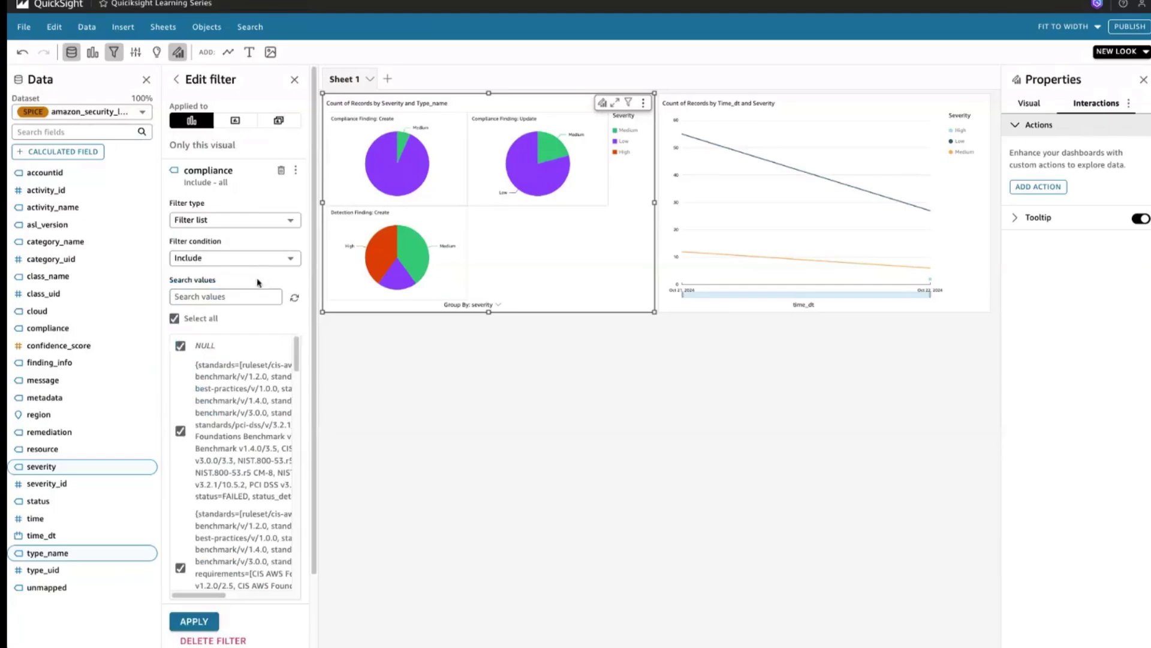
{"action": "scroll", "coordinate": [255, 364], "scroll_direction": "down", "scroll_amount": 1}
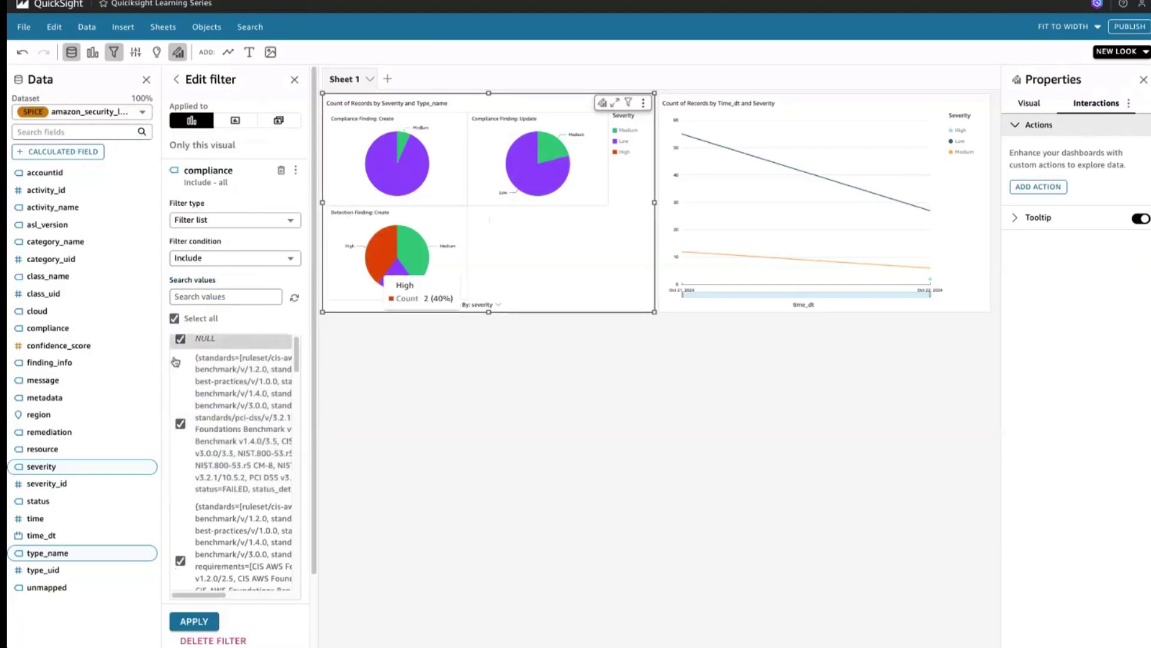
{"action": "scroll", "coordinate": [254, 396], "scroll_direction": "down", "scroll_amount": 1}
{"action": "scroll", "coordinate": [254, 395], "scroll_direction": "down", "scroll_amount": 2}
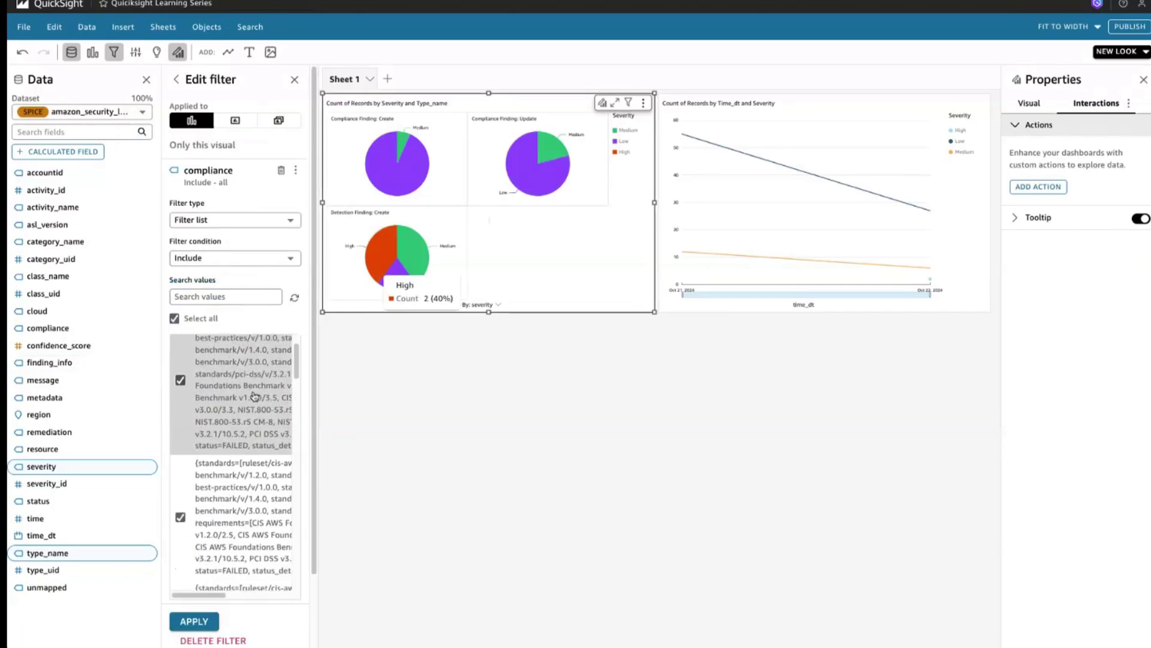
{"action": "scroll", "coordinate": [274, 387], "scroll_direction": "down", "scroll_amount": 5}
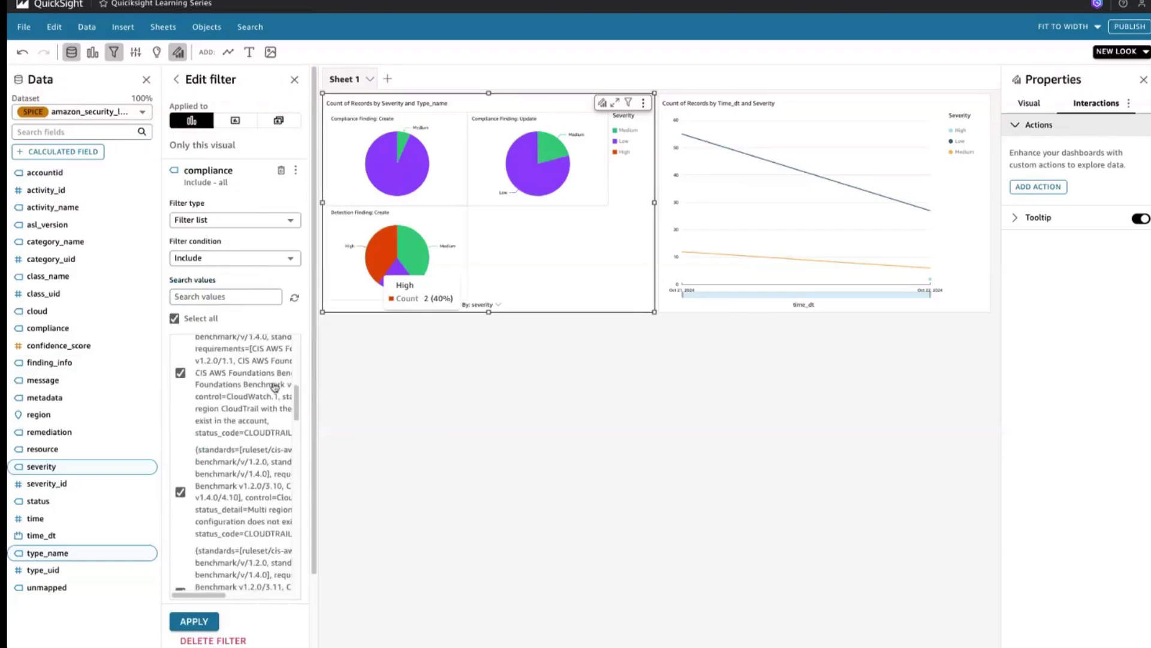
{"action": "scroll", "coordinate": [274, 386], "scroll_direction": "up", "scroll_amount": 6}
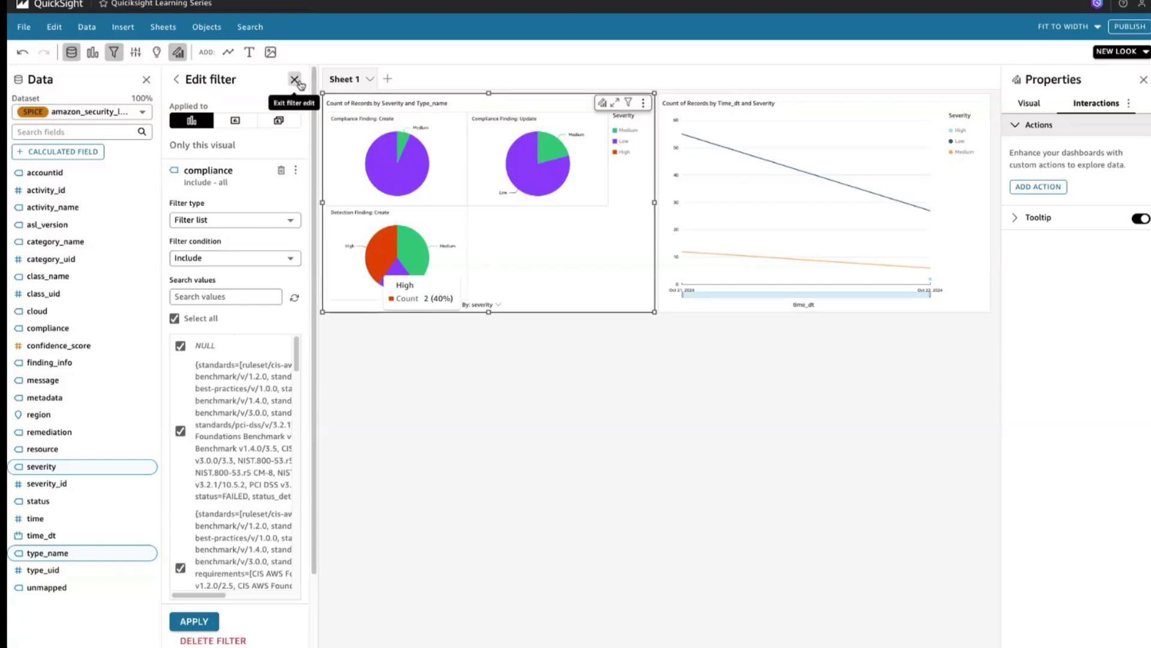
Add Action 1 to the pie chart visual as a URL action activated on select, view the Security Hub severity documentation, and close the properties
{"action": "left_click", "coordinate": [1041, 187]}
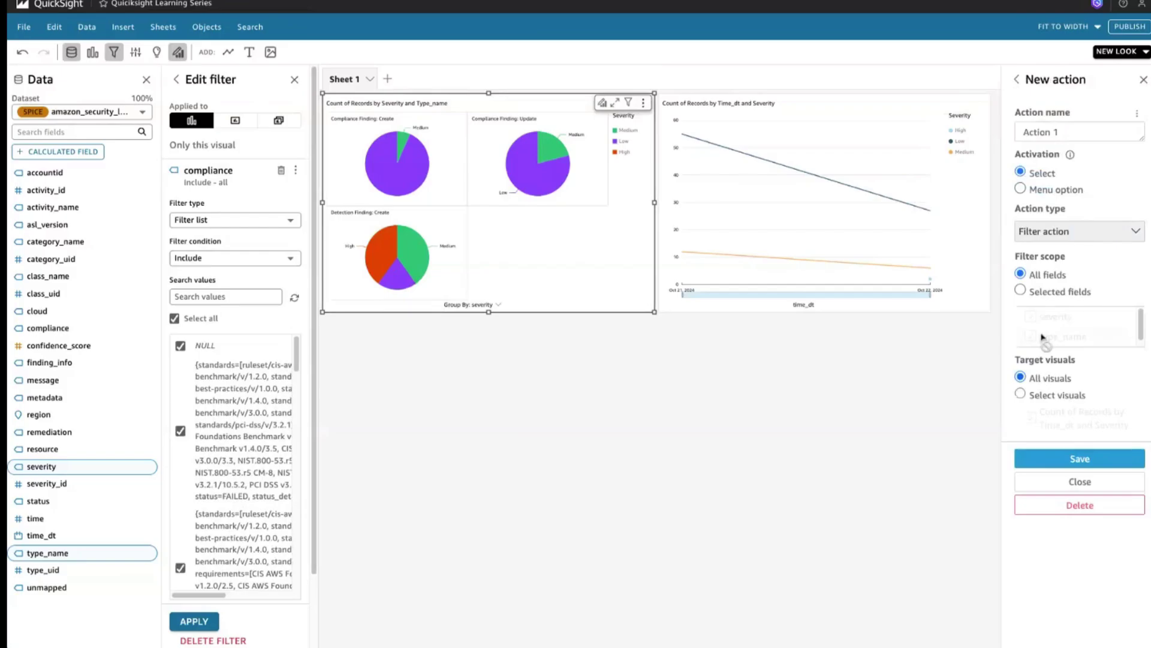
{"action": "left_click", "coordinate": [1054, 235]}
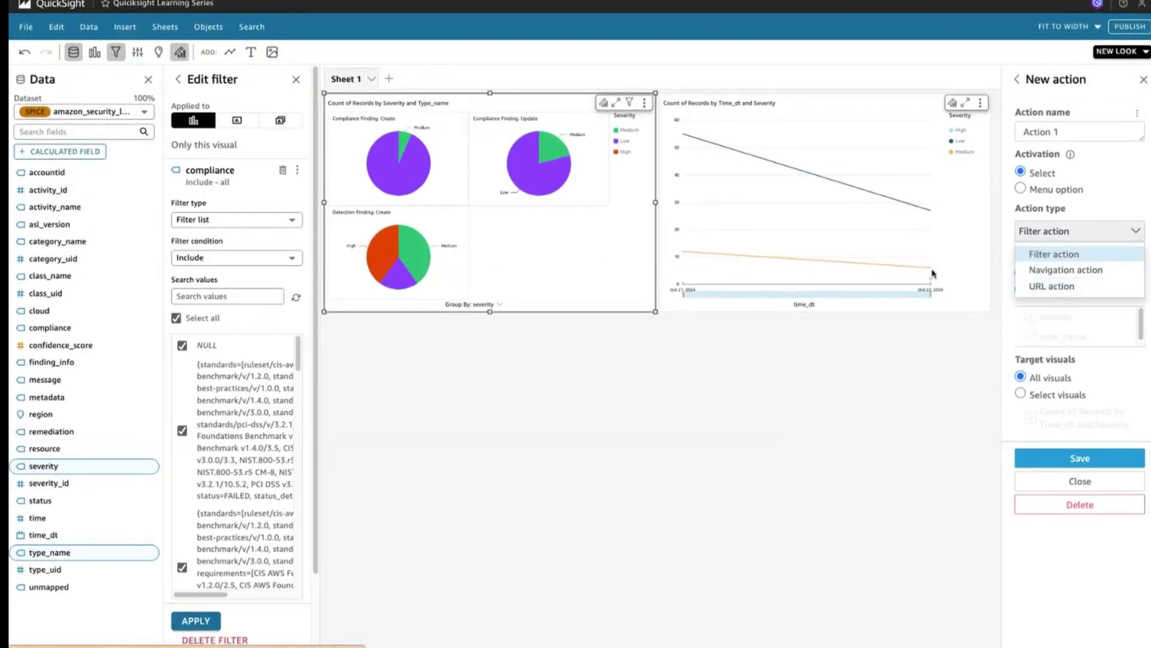
{"action": "mouse_move", "coordinate": [931, 274]}
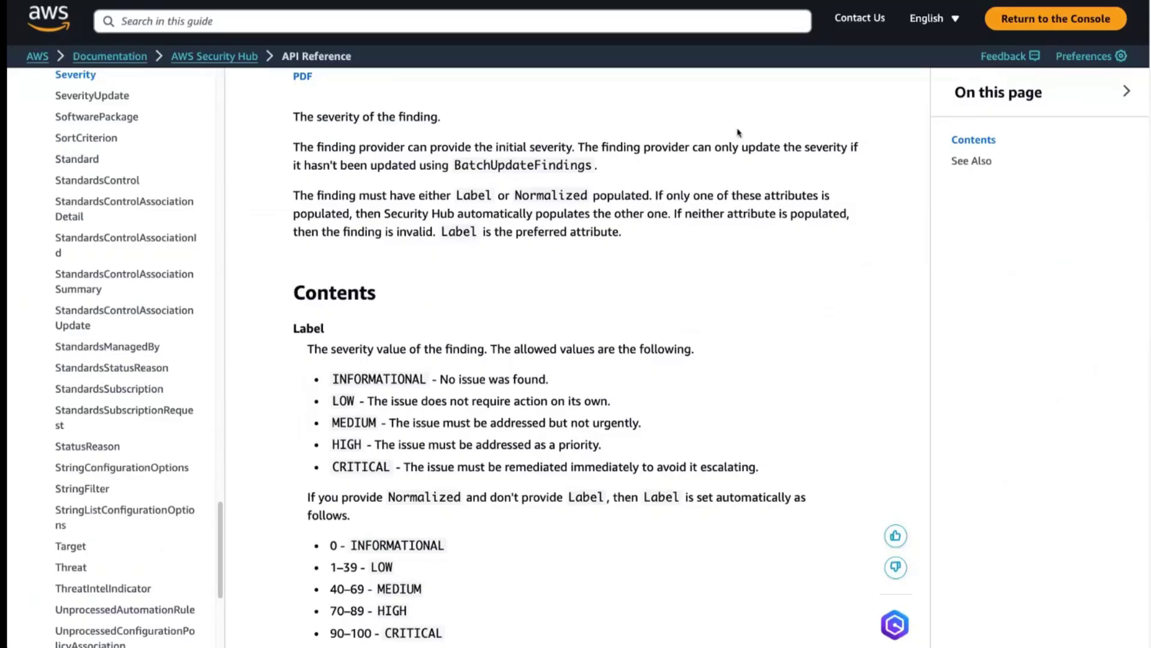
{"action": "scroll", "coordinate": [1093, 291], "scroll_direction": "up", "scroll_amount": 1}
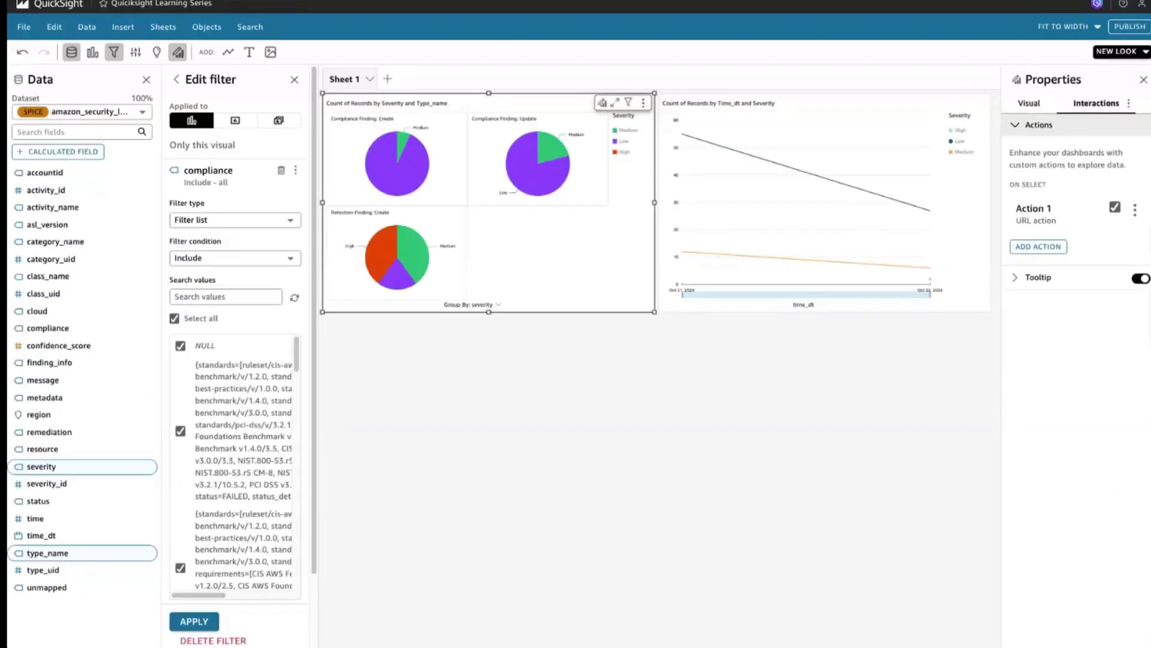
{"action": "left_click", "coordinate": [1143, 80]}
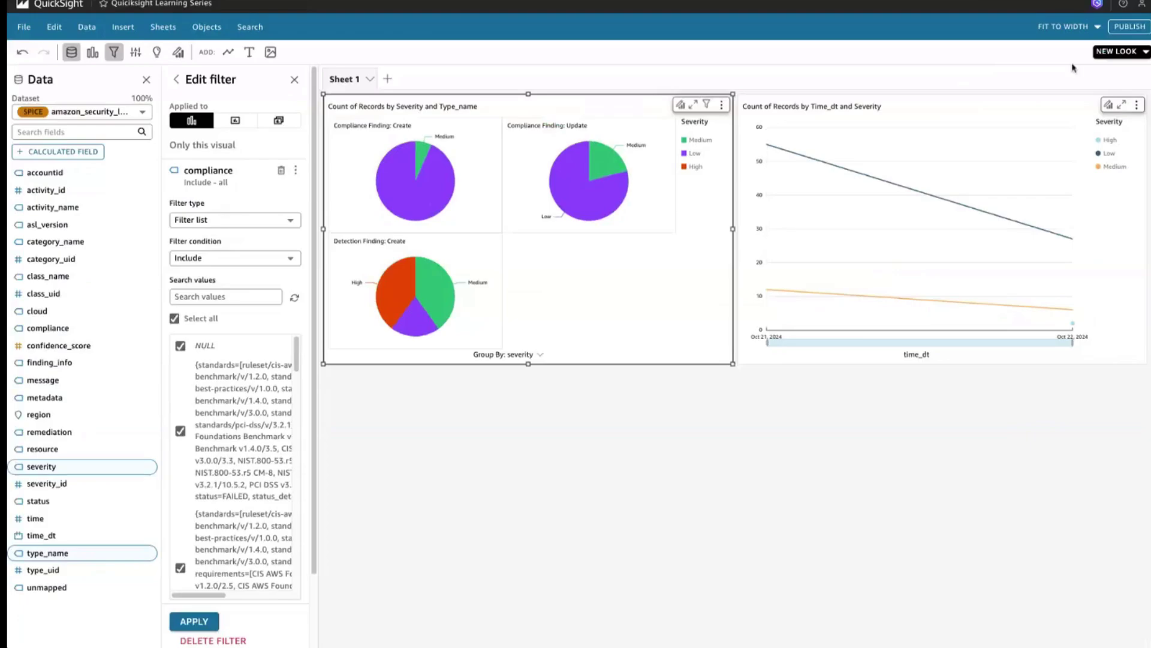
Publish all sheets of the analysis as a new dashboard named "QS Demo"
{"action": "left_click", "coordinate": [1135, 31]}
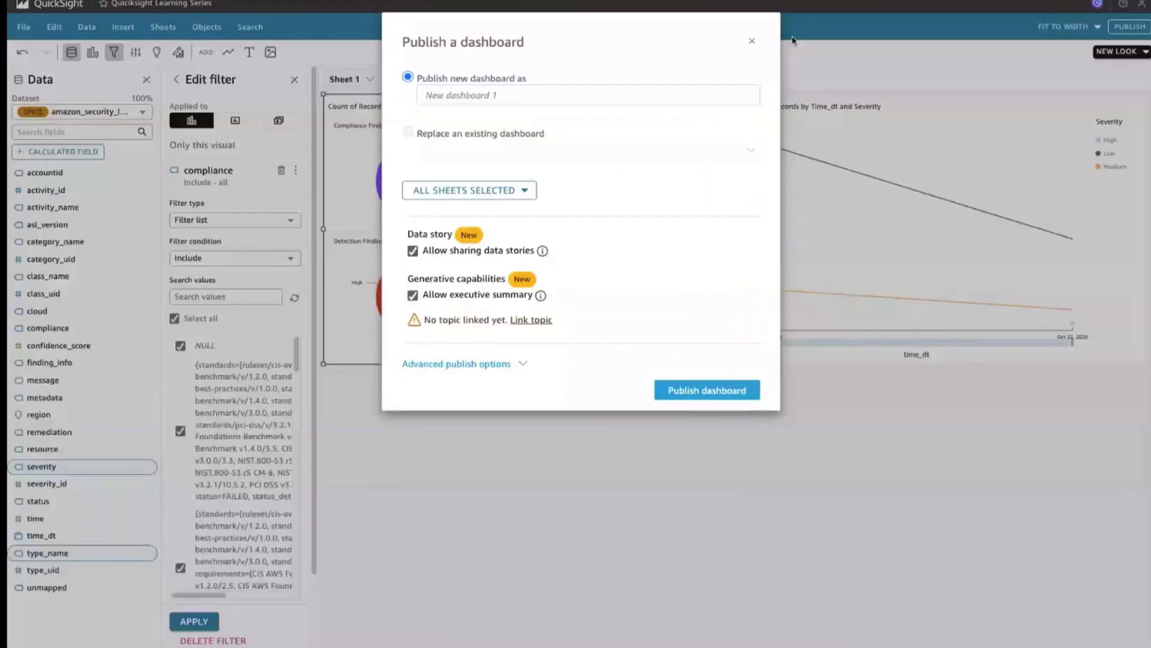
{"action": "left_click", "coordinate": [491, 95]}
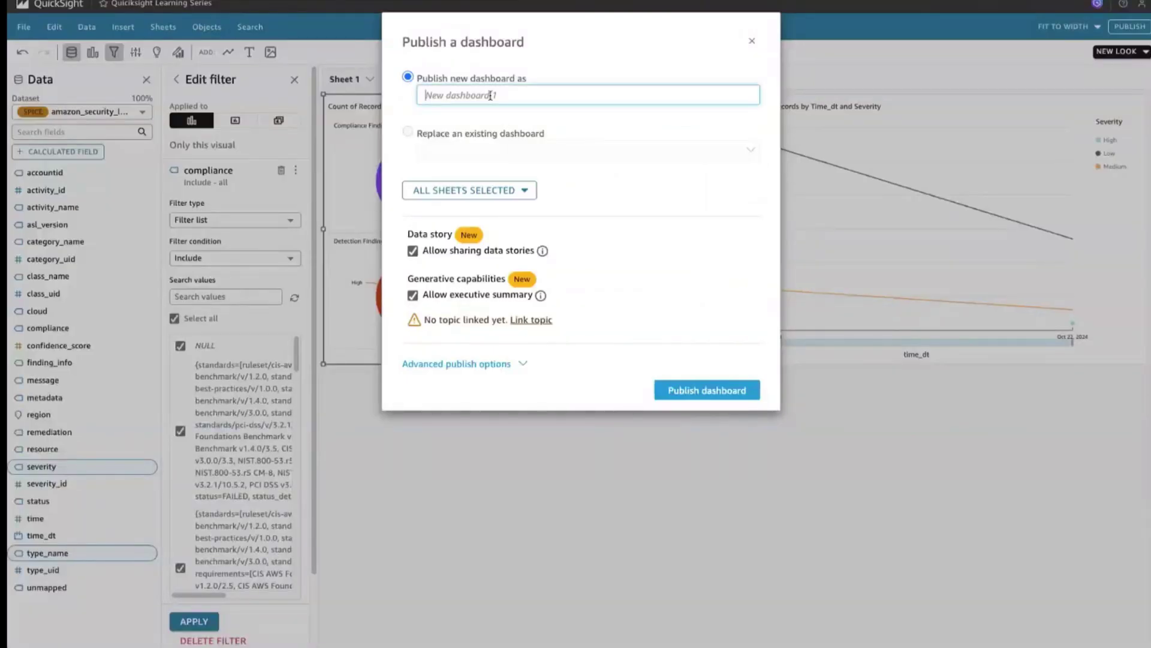
{"action": "type", "text": "QS Demo"}
{"action": "left_click", "coordinate": [716, 390]}
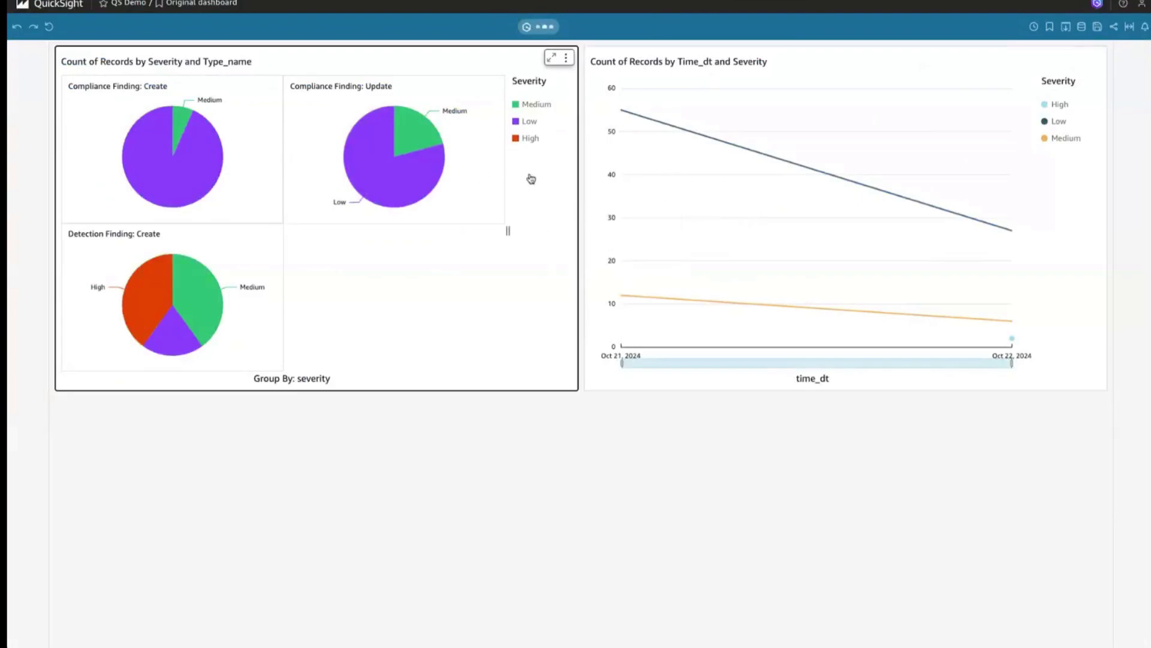
{"action": "mouse_move", "coordinate": [619, 183]}
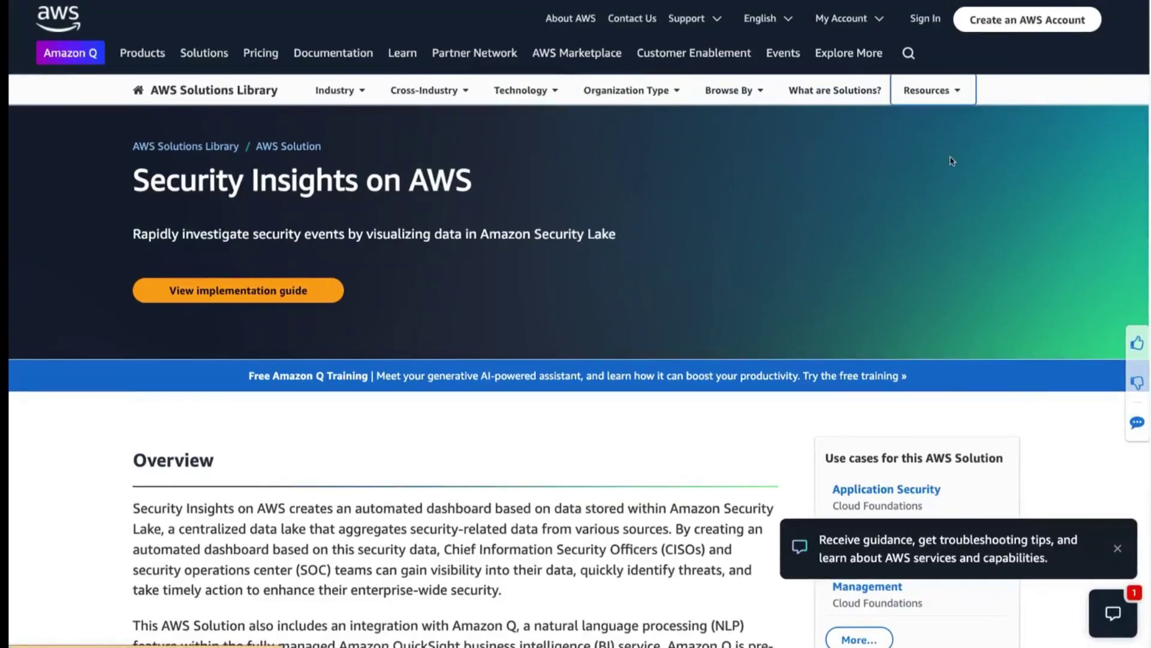
Review the Security Insights on AWS solution page, covering its overview, benefits, technical architecture diagram and deployment options
{"action": "scroll", "coordinate": [924, 224], "scroll_direction": "down", "scroll_amount": 3}
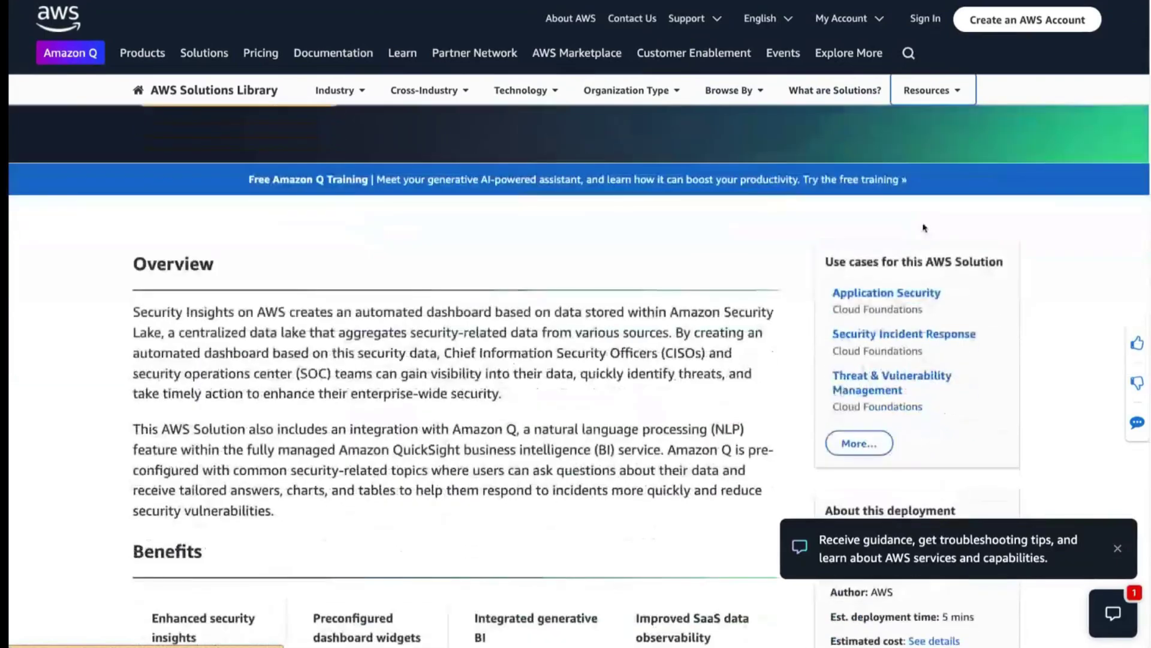
{"action": "scroll", "coordinate": [926, 227], "scroll_direction": "down", "scroll_amount": 1}
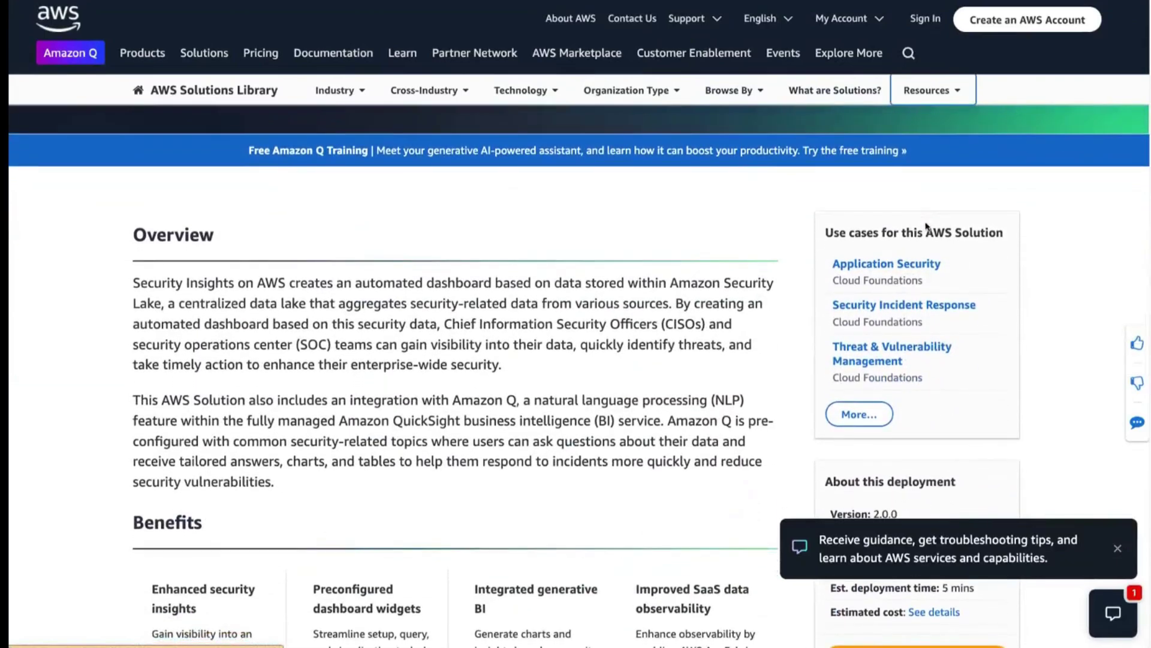
{"action": "scroll", "coordinate": [926, 227], "scroll_direction": "down", "scroll_amount": 2}
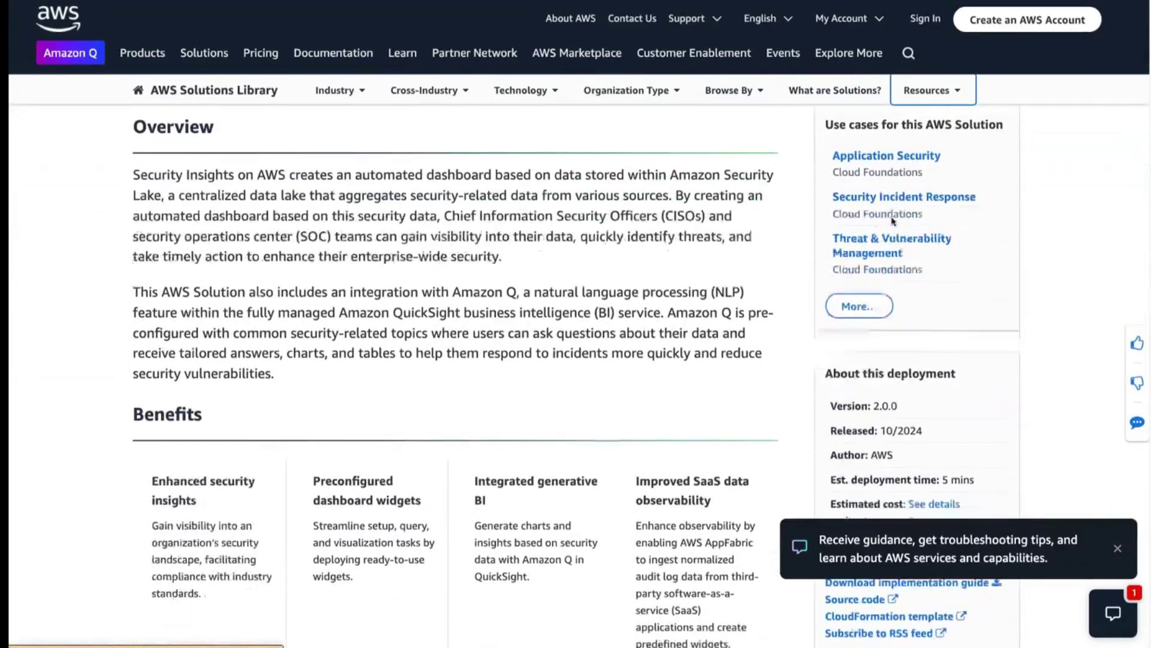
{"action": "scroll", "coordinate": [815, 213], "scroll_direction": "down", "scroll_amount": 6}
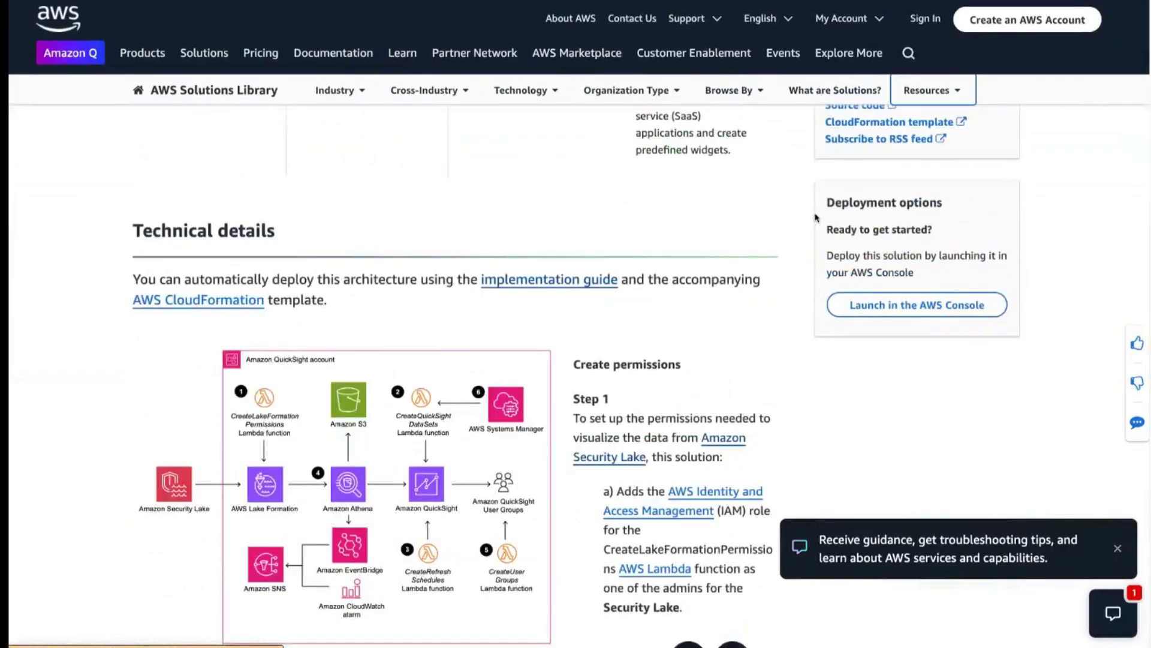
{"action": "scroll", "coordinate": [815, 217], "scroll_direction": "down", "scroll_amount": 1}
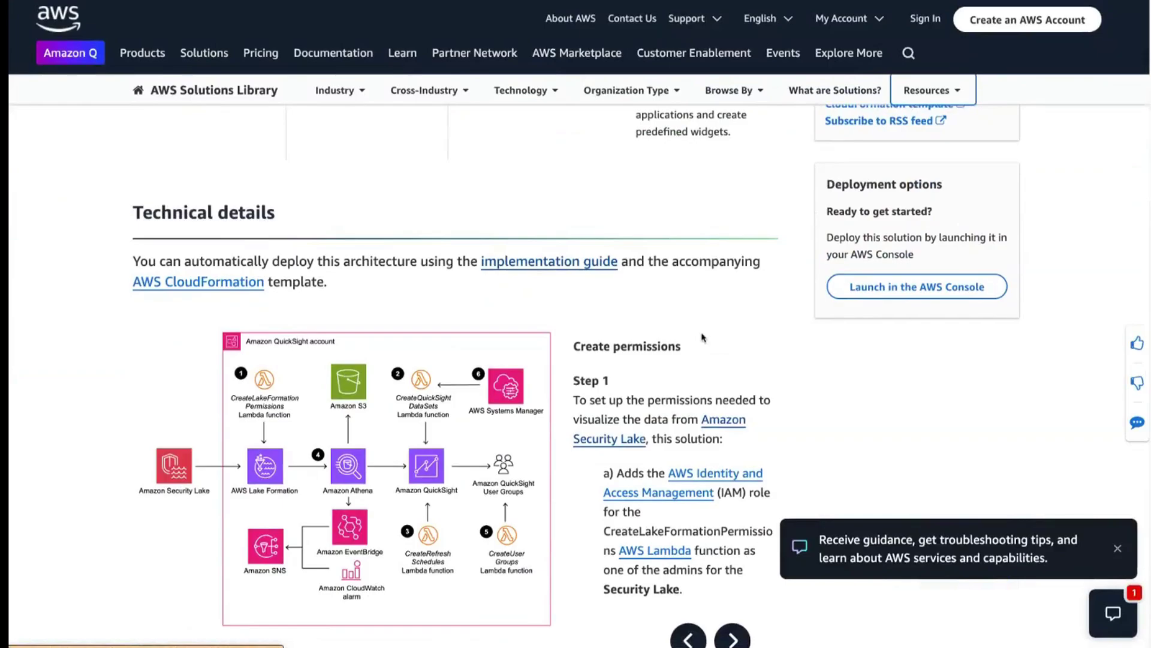
{"action": "scroll", "coordinate": [668, 309], "scroll_direction": "down", "scroll_amount": 1}
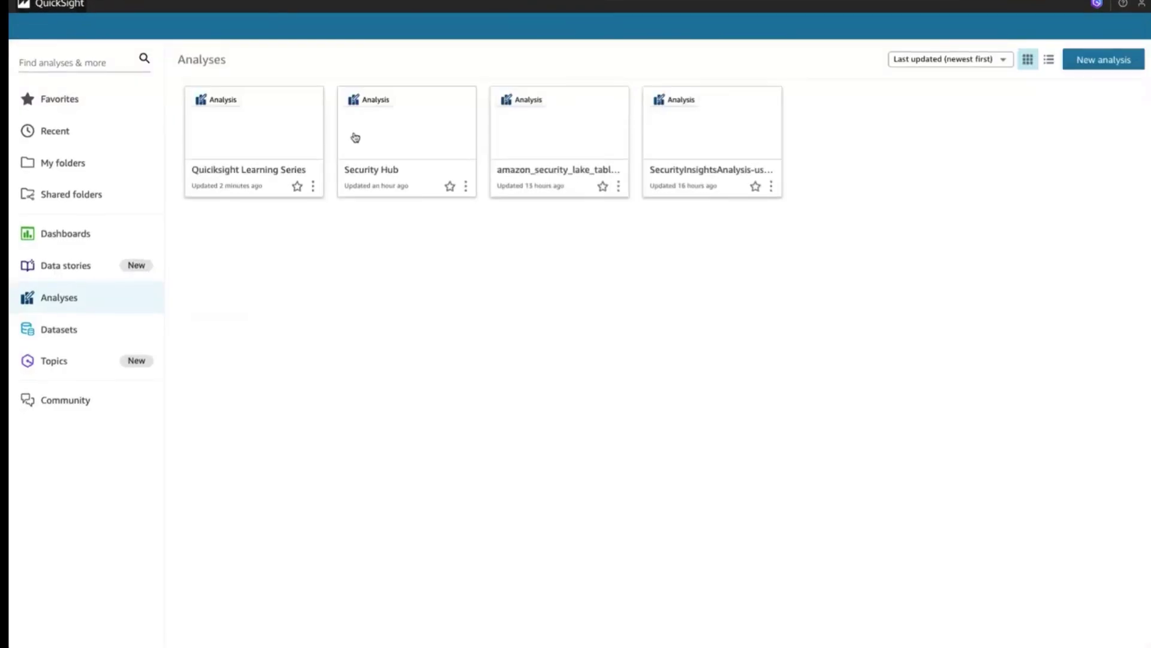
Open the SecurityInsightsAnalysis-us-east-1 analysis in QuickSight and go to its AWS Security Hub sheet
{"action": "left_click", "coordinate": [701, 149]}
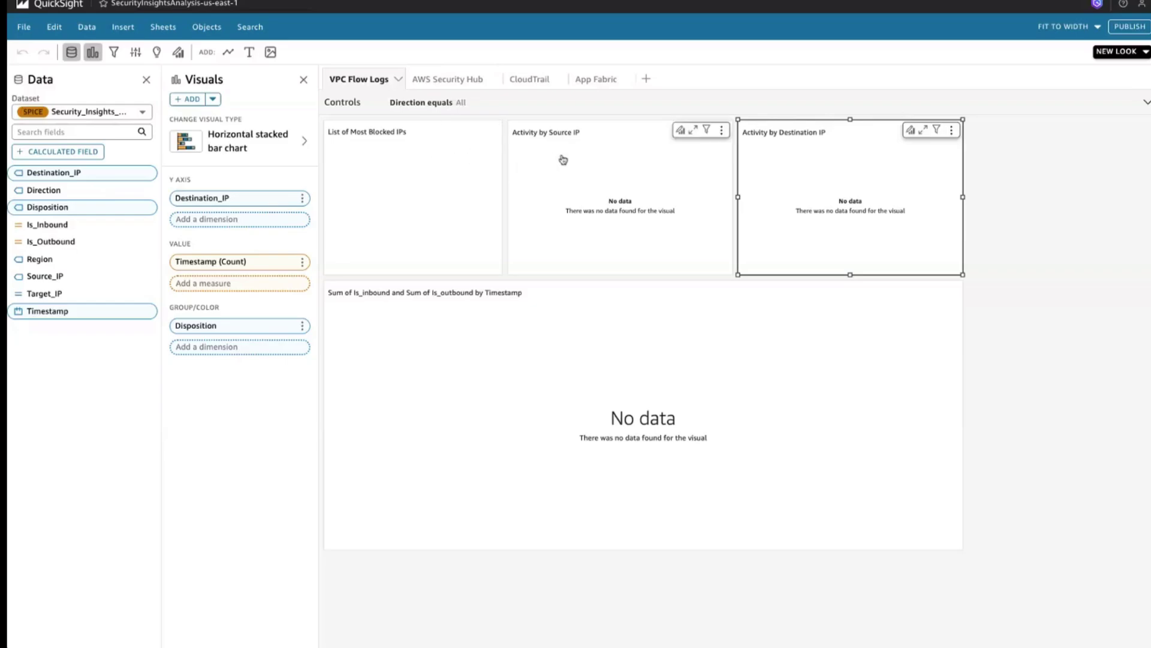
{"action": "left_click", "coordinate": [480, 81]}
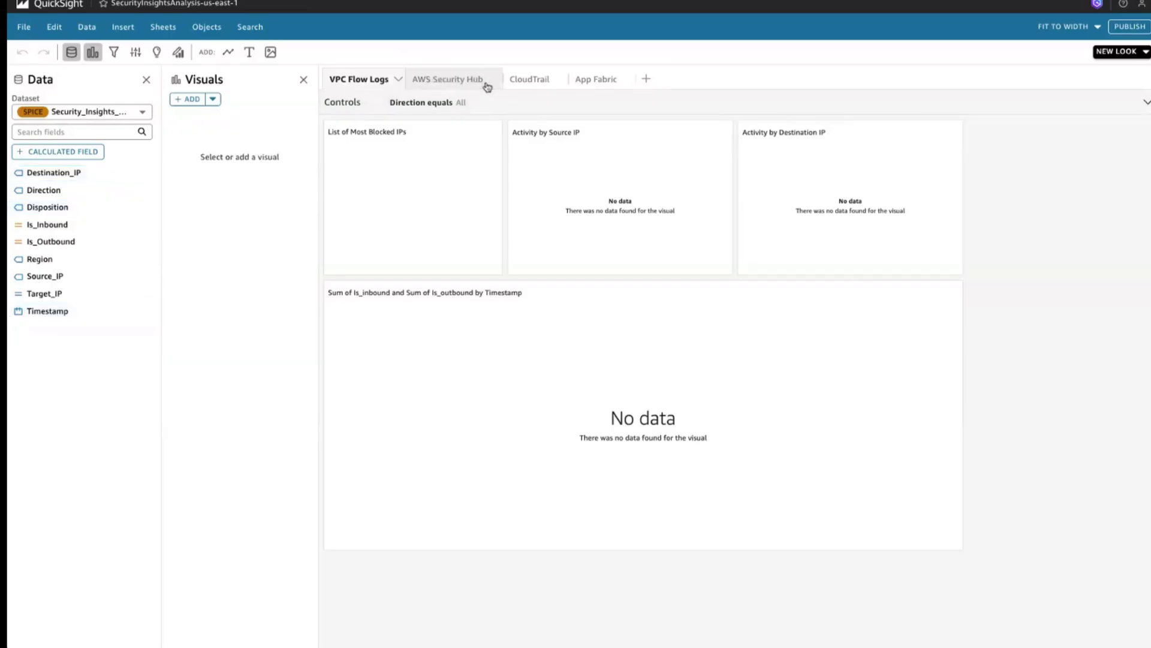